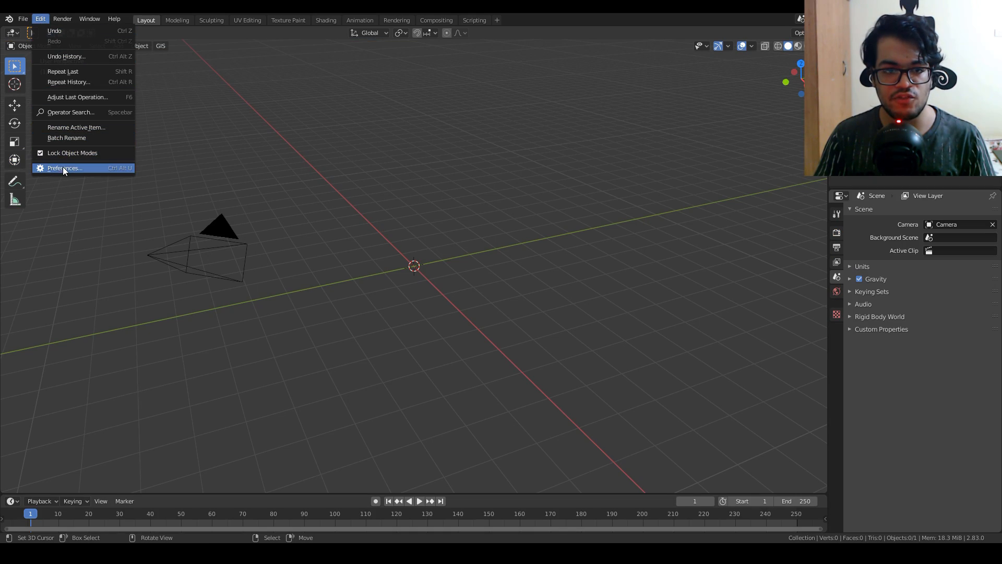
Step: Search the add-on preferences for "land" and check that A.N.T.Landscape is enabled, viewing its details
click(64, 172)
drag(138, 40, 412, 134)
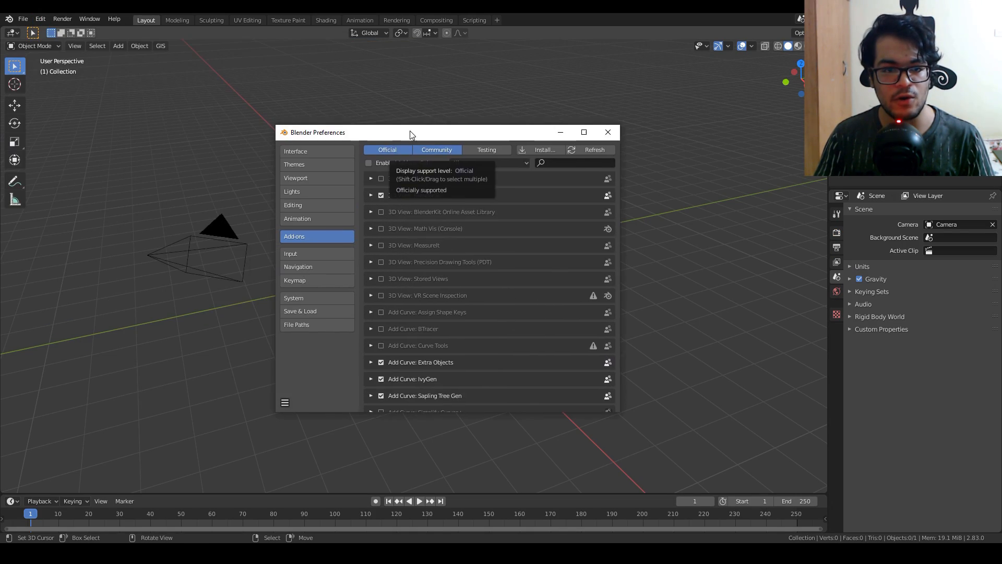
click(587, 164)
text(land)
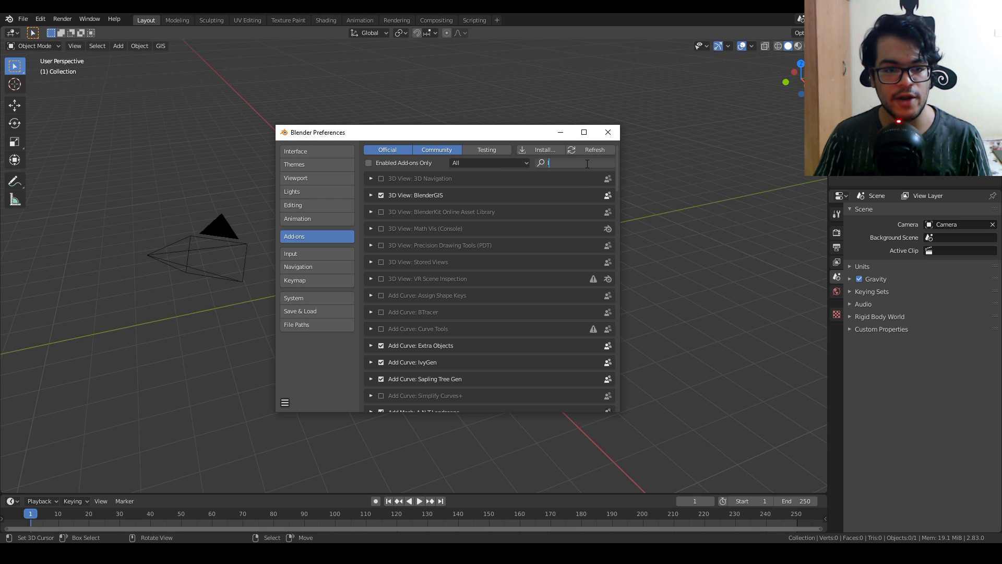
key(Return)
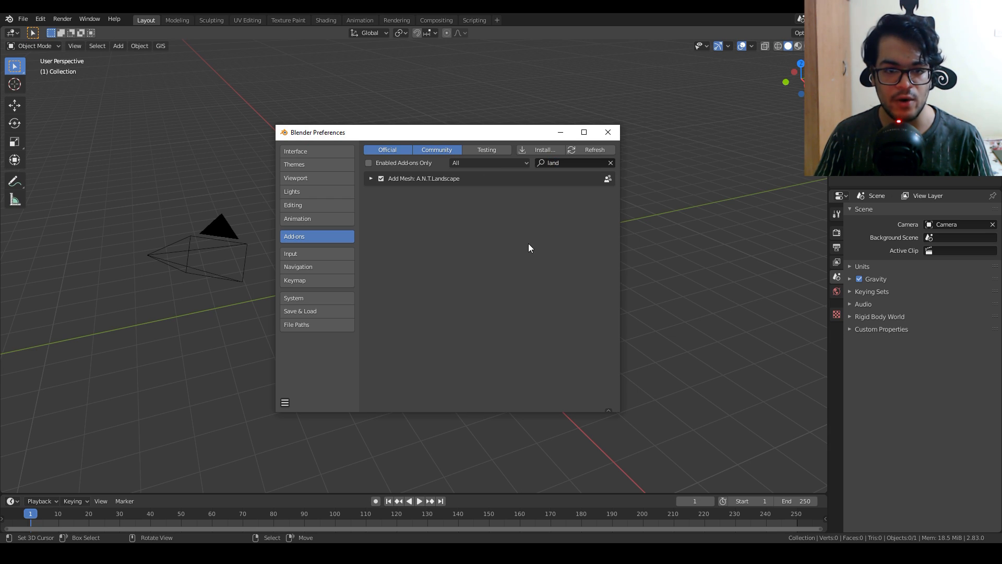
click(371, 179)
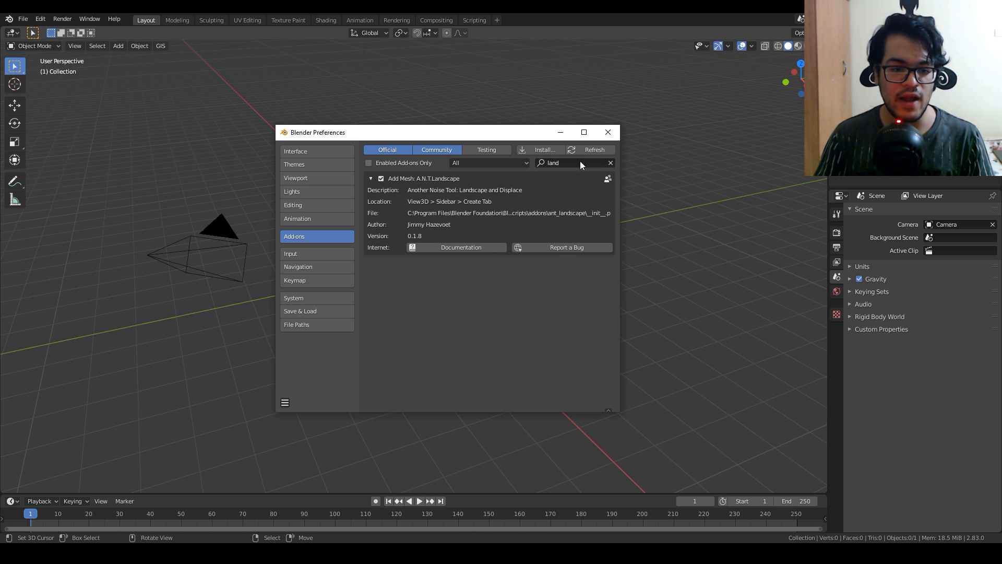
click(605, 133)
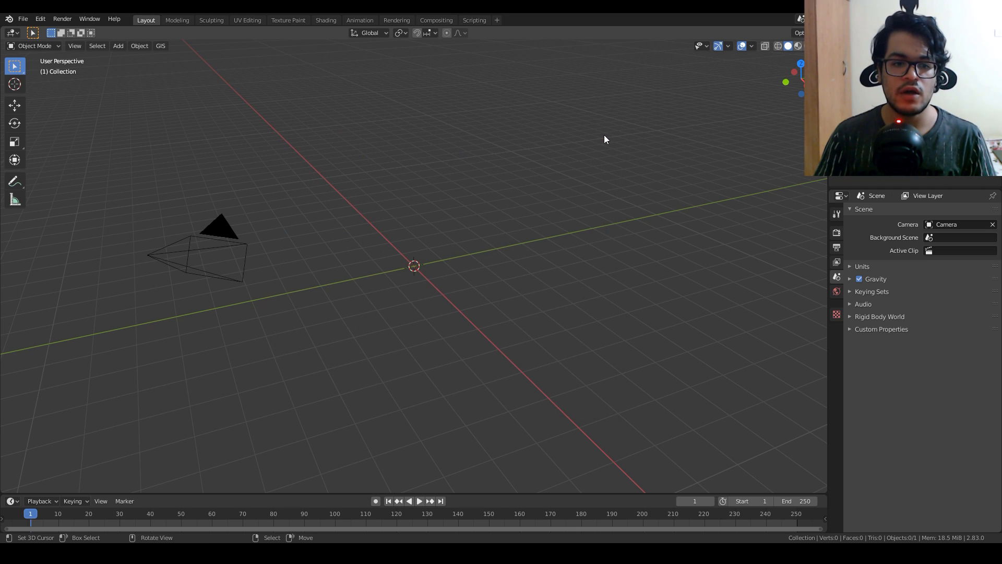
Step: Add a Landscape mesh at the scene's origin and frame it in the viewport
key(shift+a)
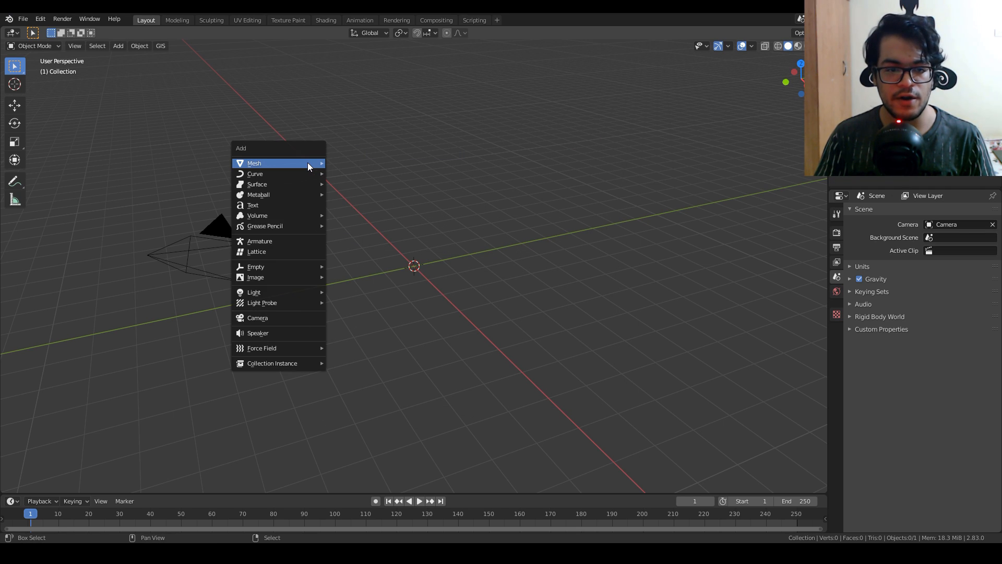
mouse_move(308, 163)
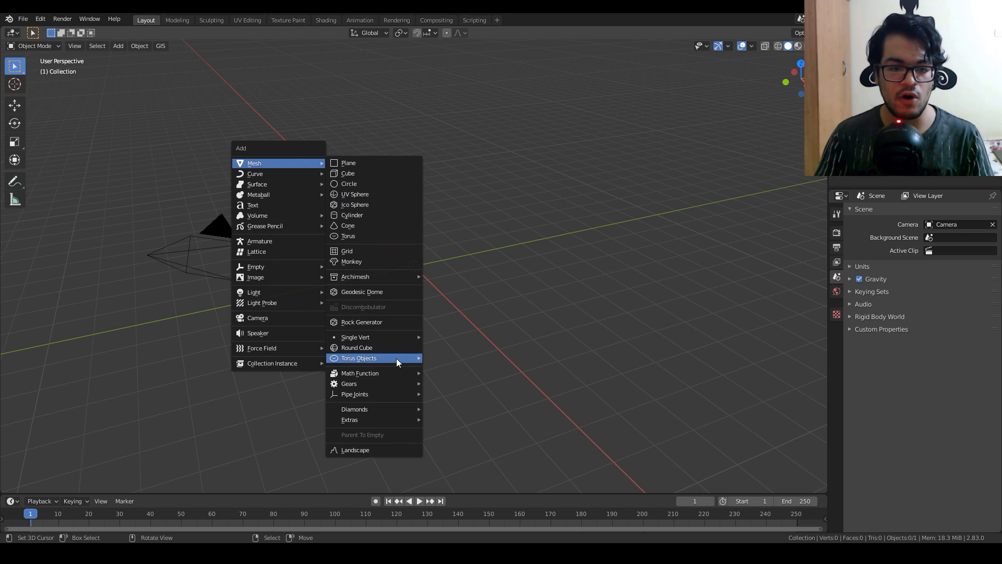
click(385, 450)
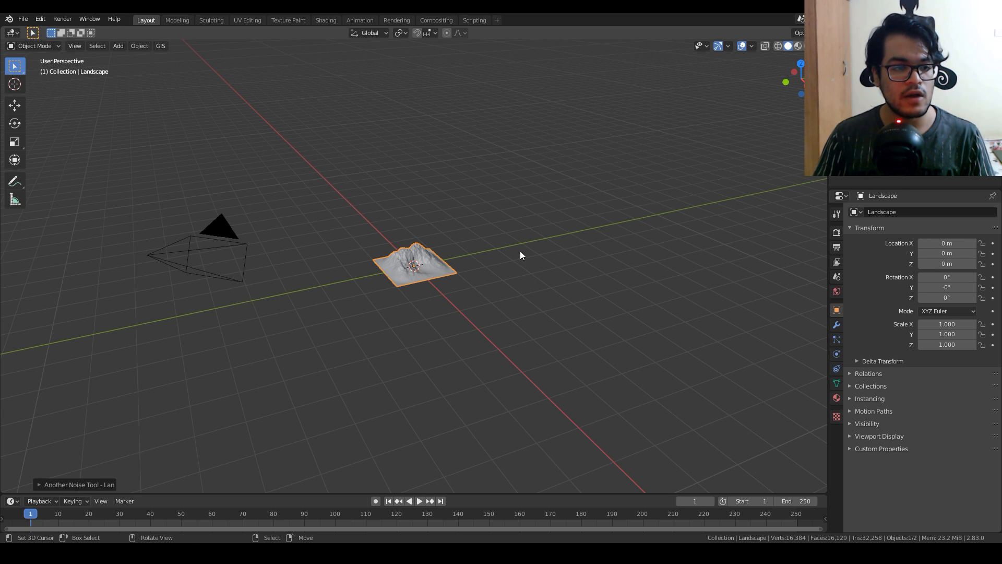
key(KP_Decimal)
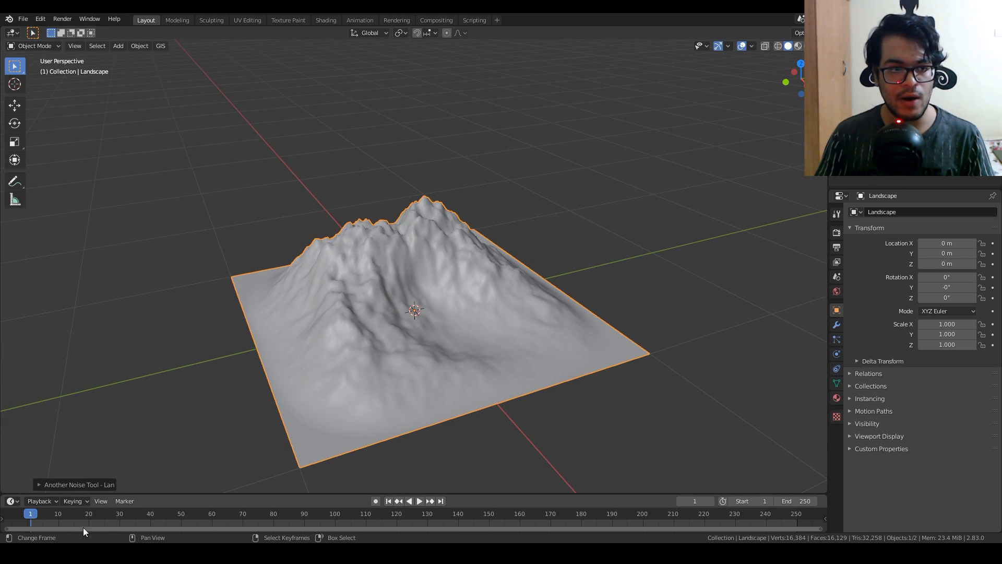
Step: Apply the Large Terrain preset to the new landscape and set its displacement height to 1.33
click(39, 485)
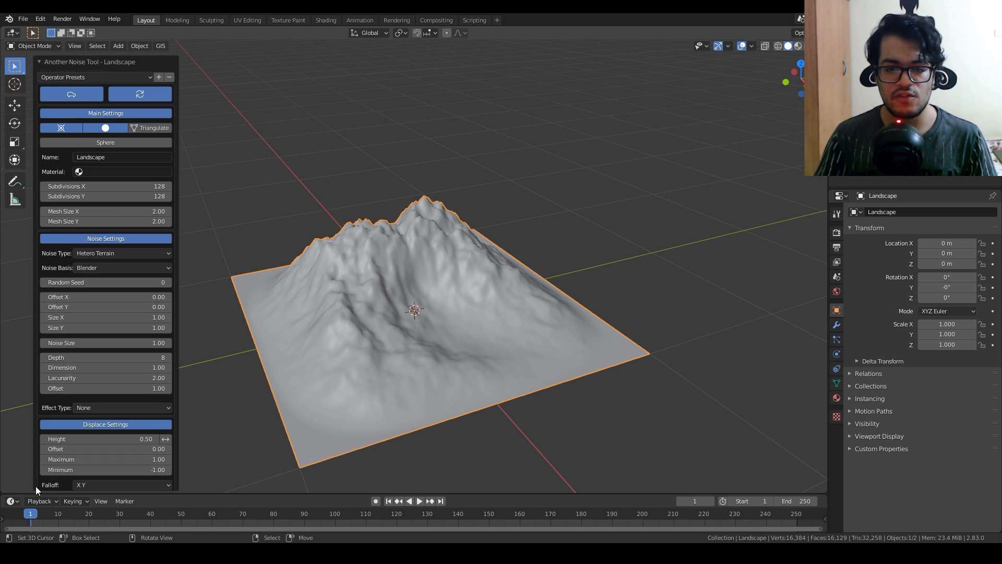
click(81, 77)
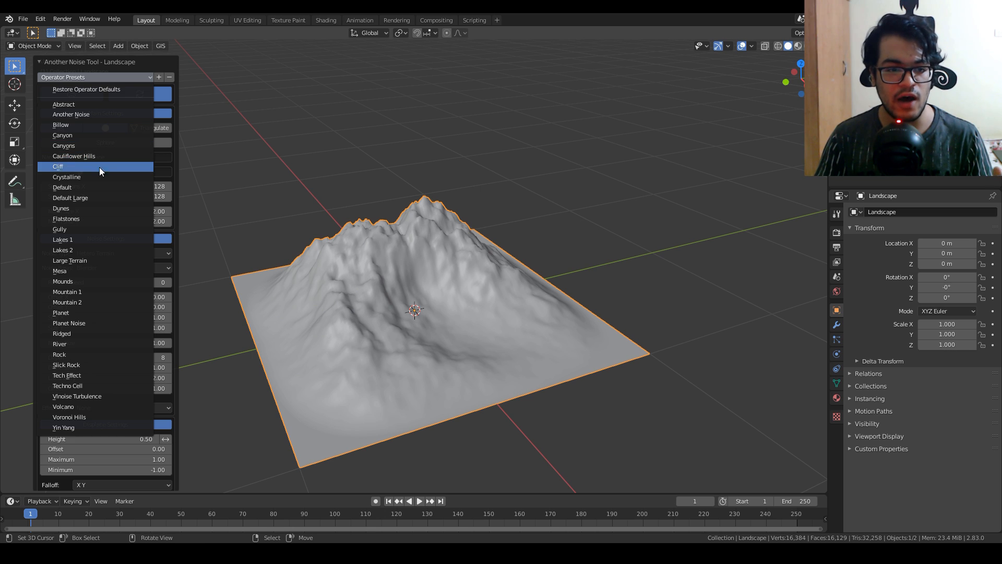
click(98, 260)
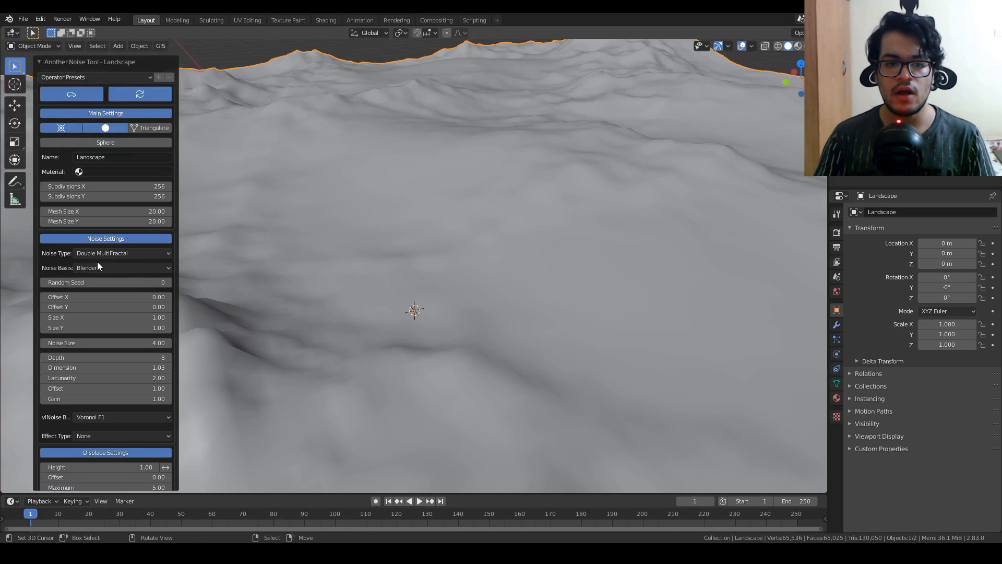
scroll(543, 205, down, 6)
scroll(544, 205, up, 3)
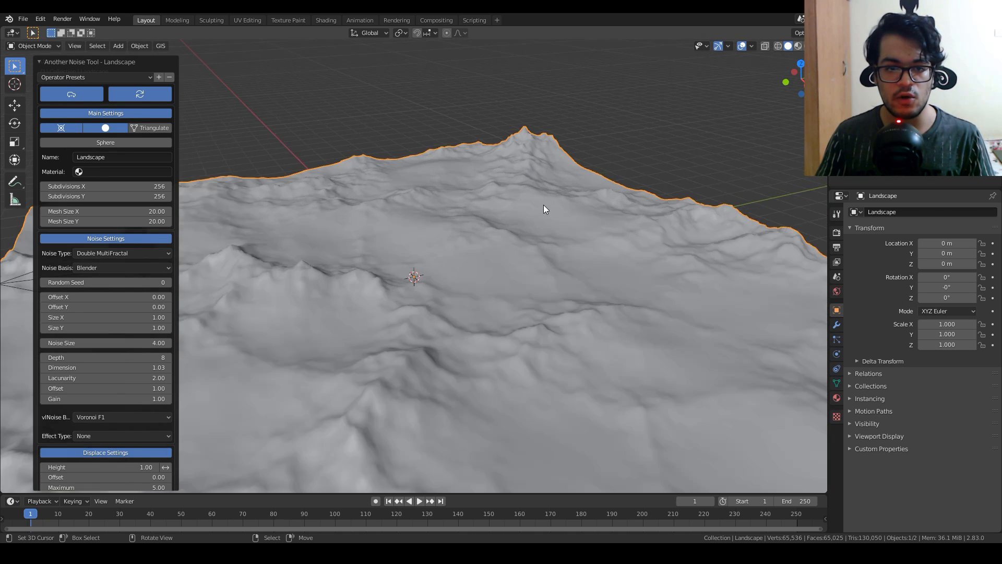
scroll(544, 205, up, 3)
middle_drag(543, 207, 579, 181)
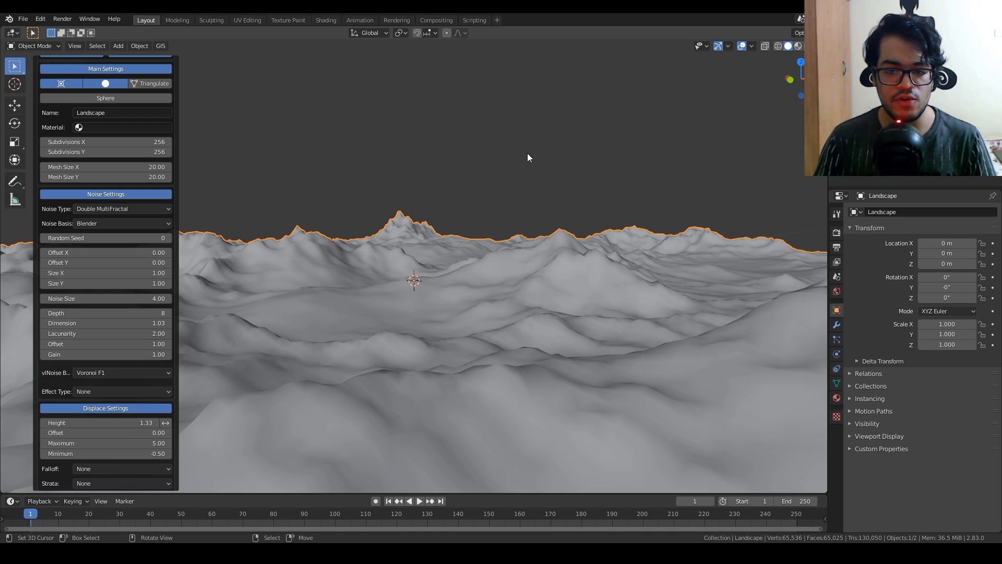
Step: Align the camera to the current low view across the mountains and set the horizontal render resolution to 2060 px
key(ctrl+alt+KP_0)
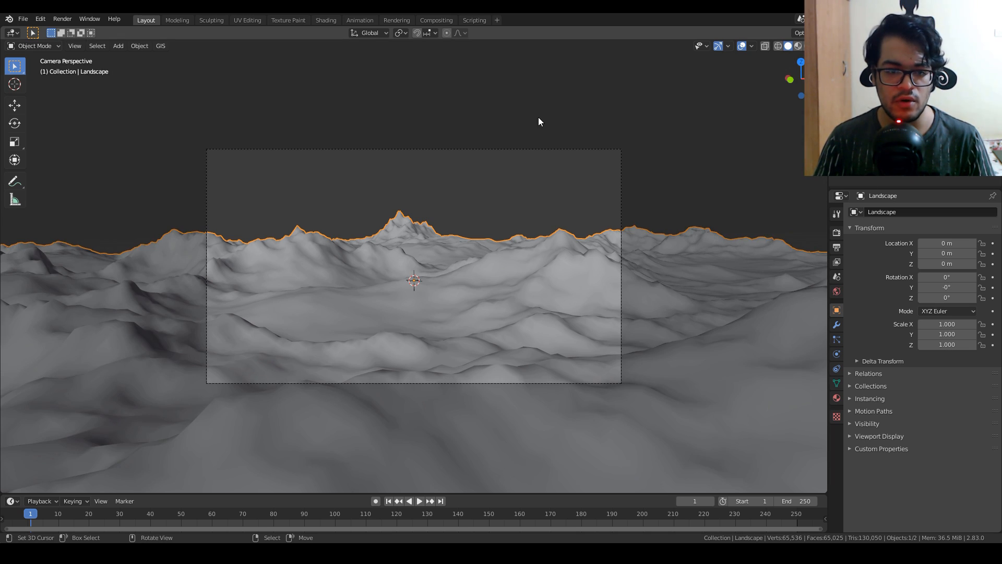
key(n)
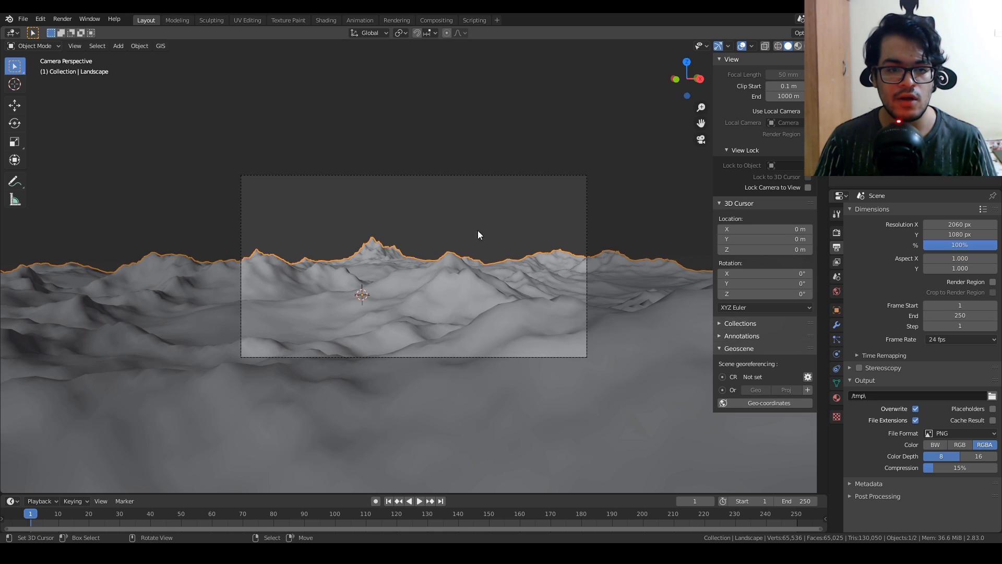
Step: Add a Subdivision Surface modifier to the landscape with its viewport subdivisions set to 0
click(836, 325)
click(866, 211)
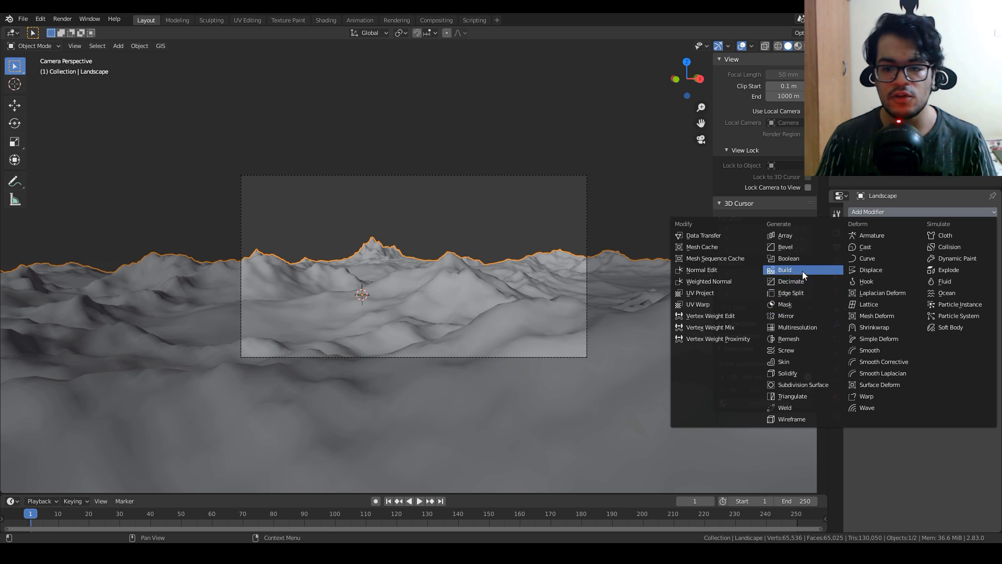
click(798, 386)
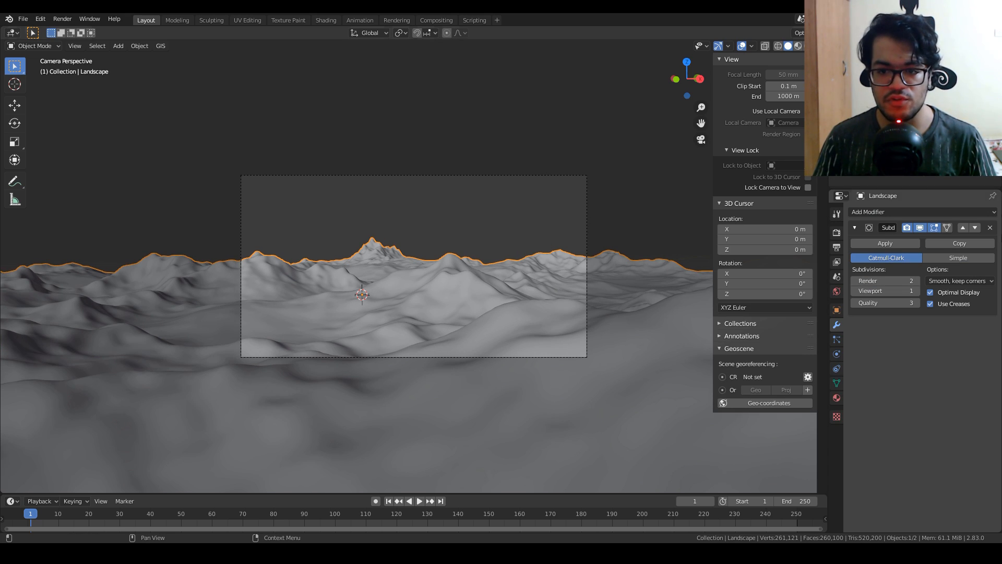
click(854, 291)
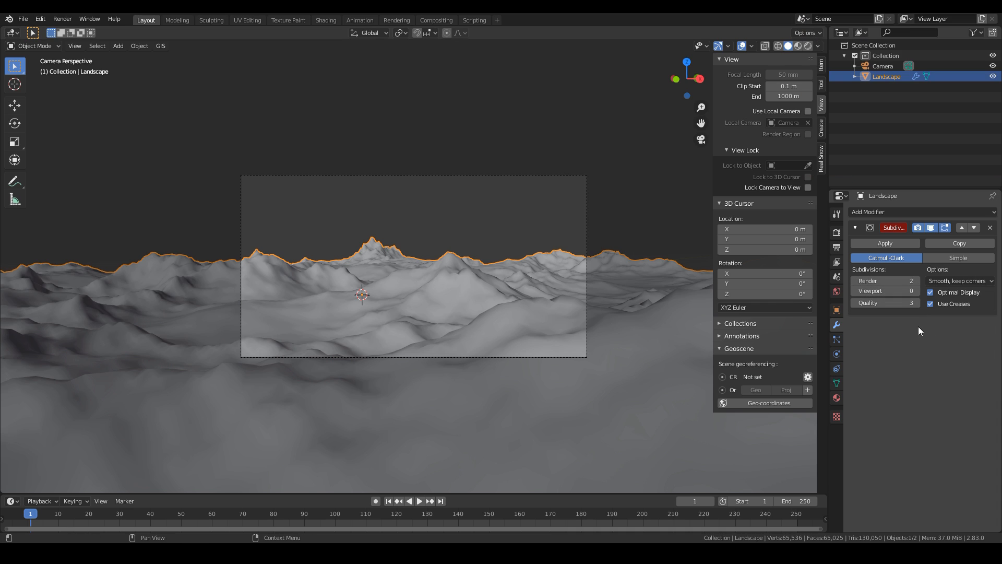
Step: Switch the render engine to Cycles and set its device to GPU Compute
click(836, 233)
click(959, 212)
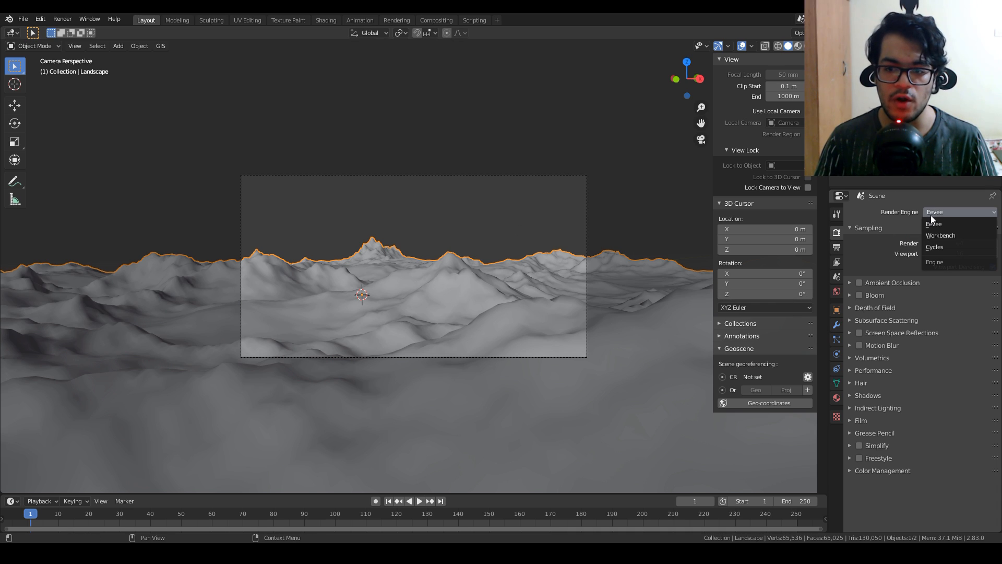
click(932, 247)
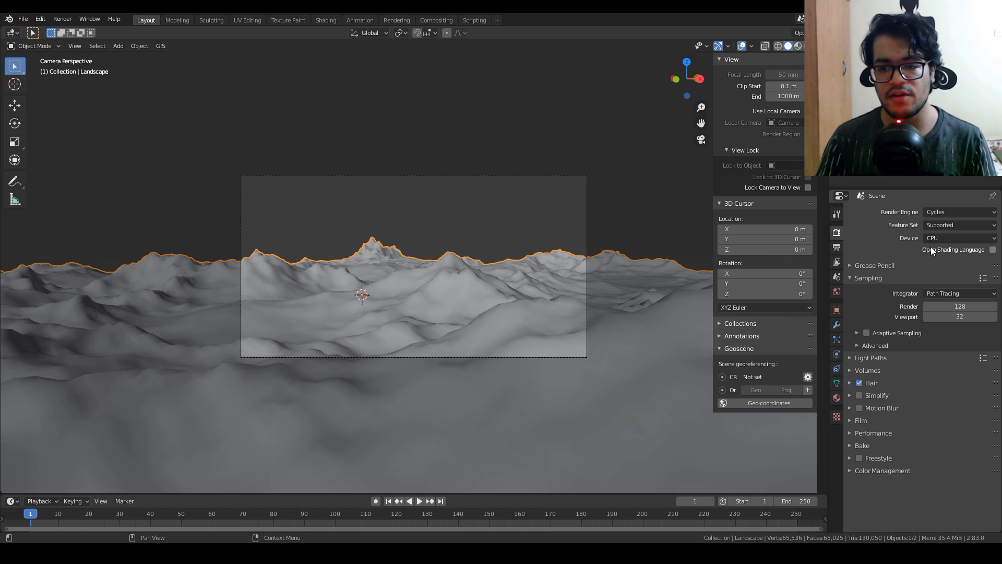
click(950, 240)
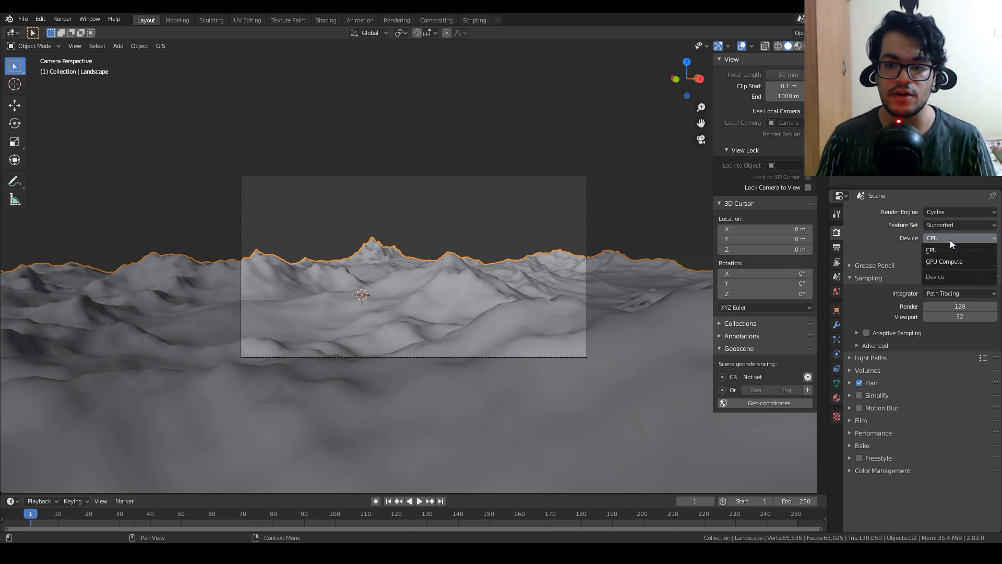
click(946, 259)
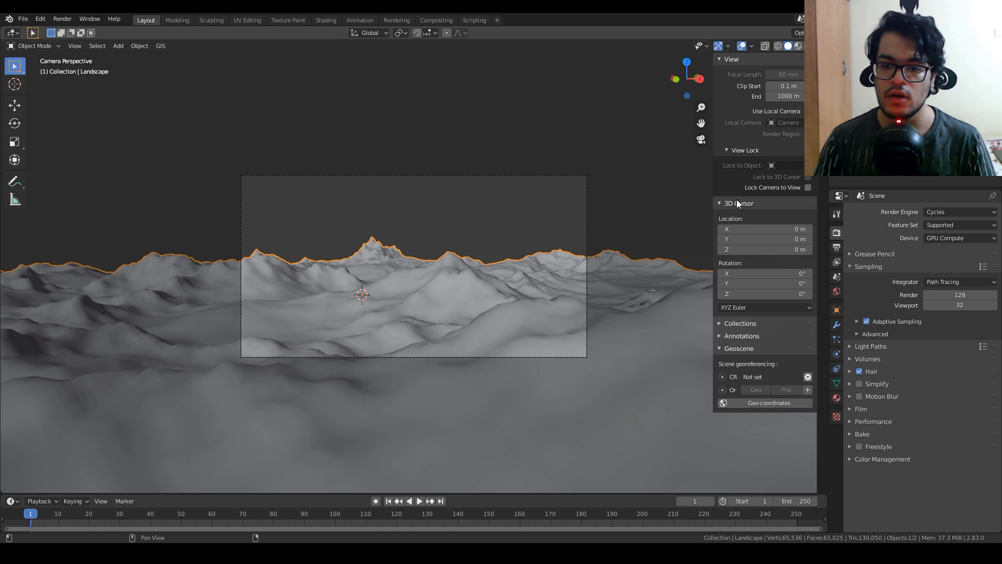
Step: Preview the scene in rendered shading and light the world with an Environment Texture using sunflowers_4k.hdr
click(798, 45)
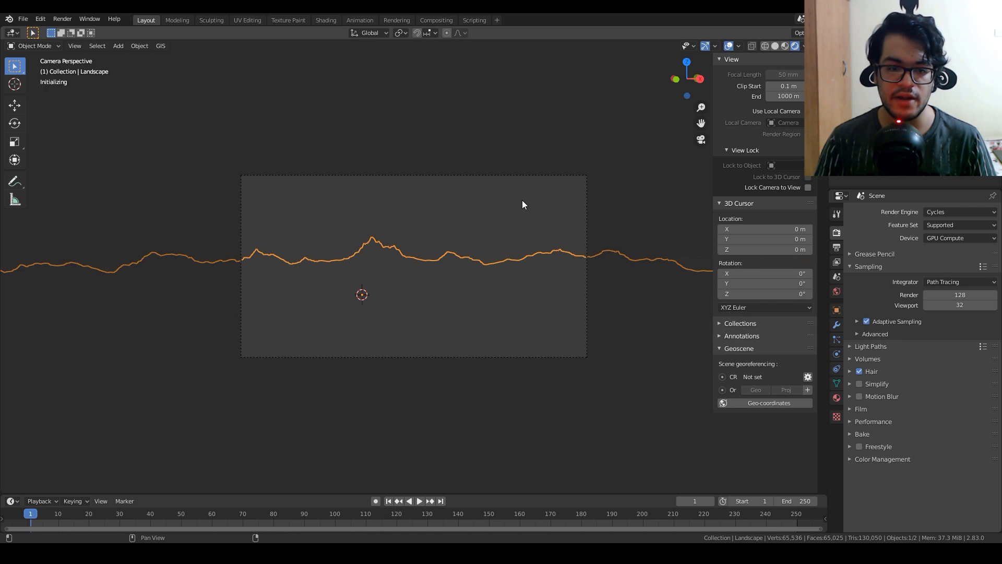
click(428, 220)
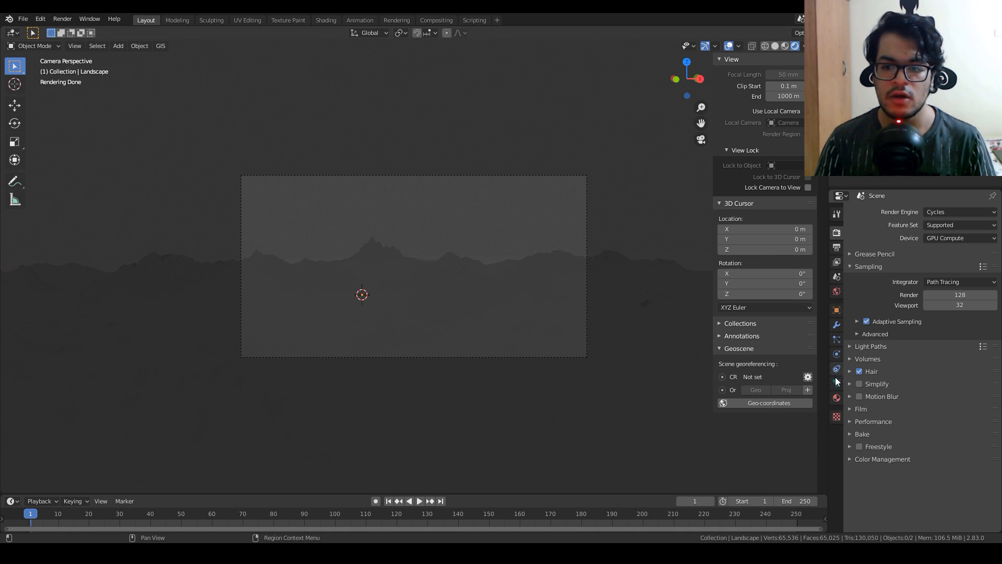
click(836, 293)
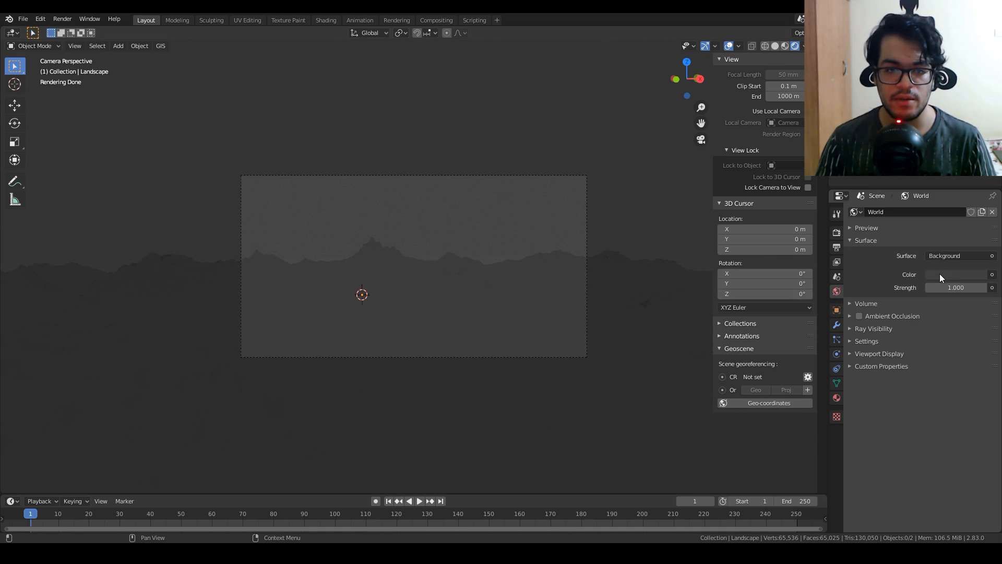
click(992, 274)
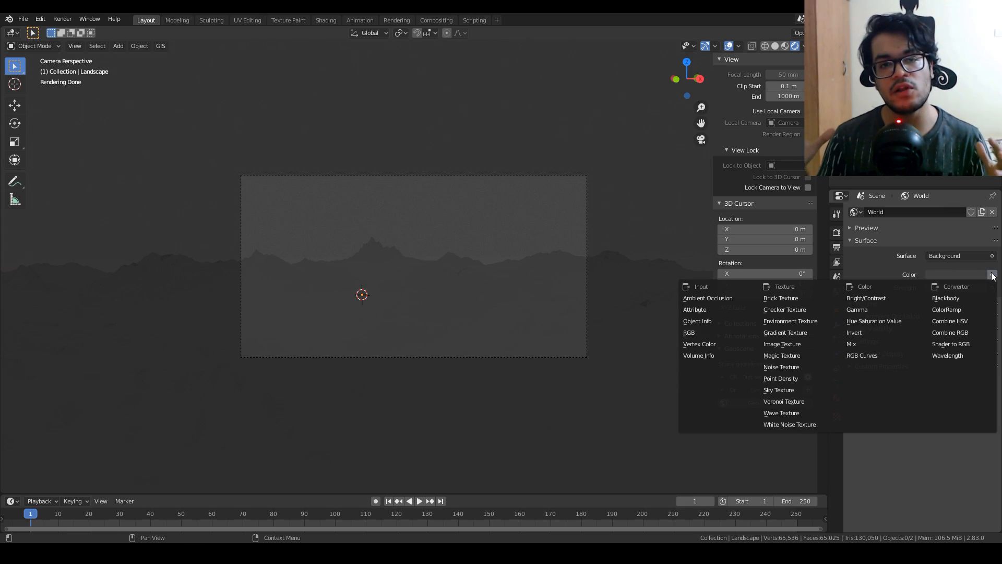
click(818, 321)
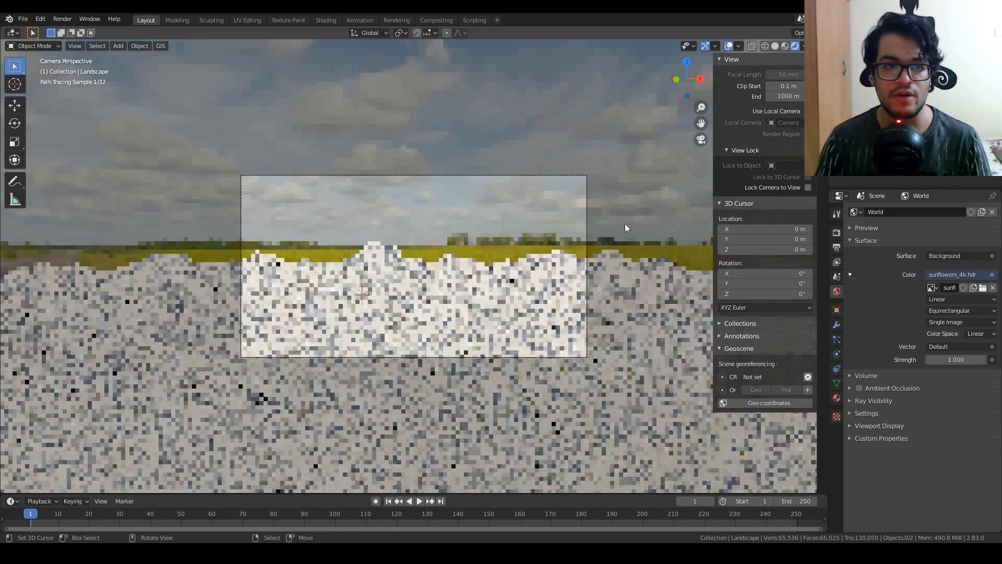
Step: In the Shading workspace, connect Texture Coordinate and Mapping nodes to the world's sunflowers_4k.hdr texture
click(326, 20)
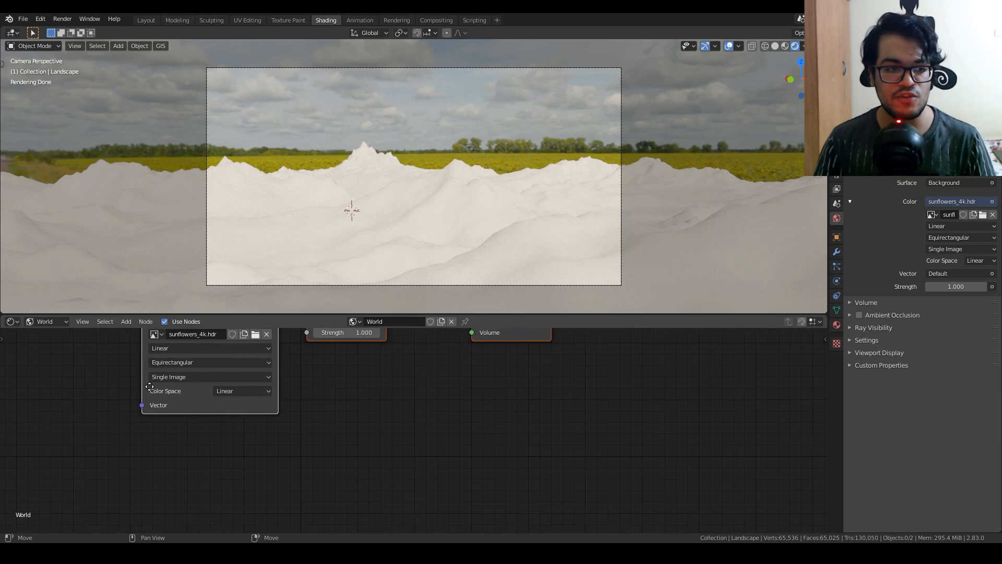
key(Home)
middle_drag(136, 391, 168, 388)
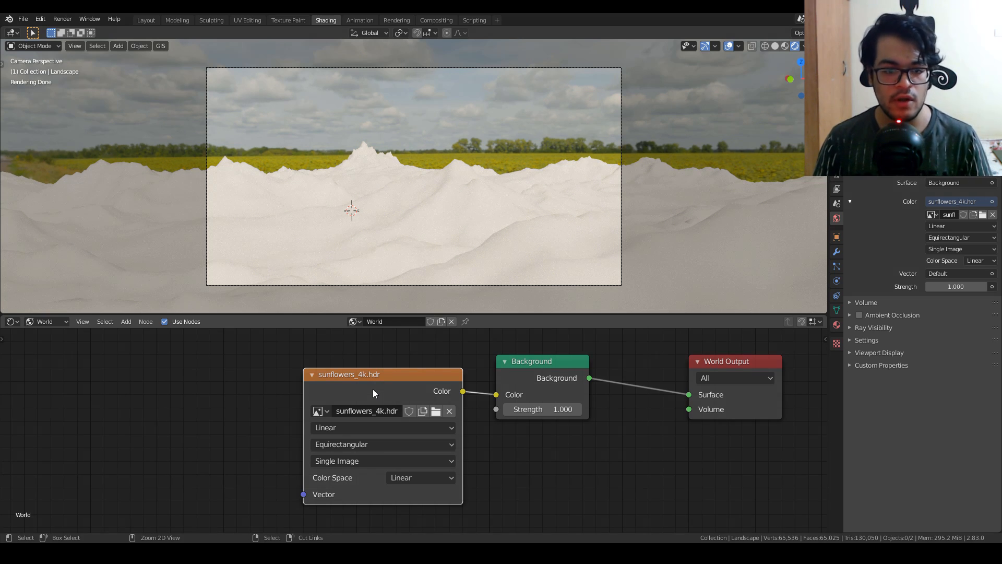
key(ctrl+t)
scroll(158, 378, down, 1)
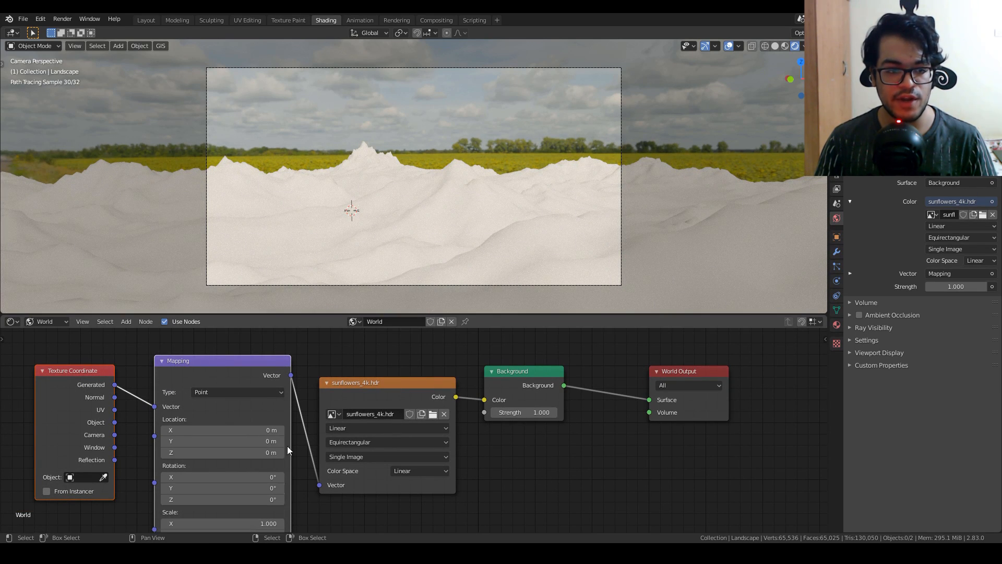
middle_drag(327, 511, 382, 469)
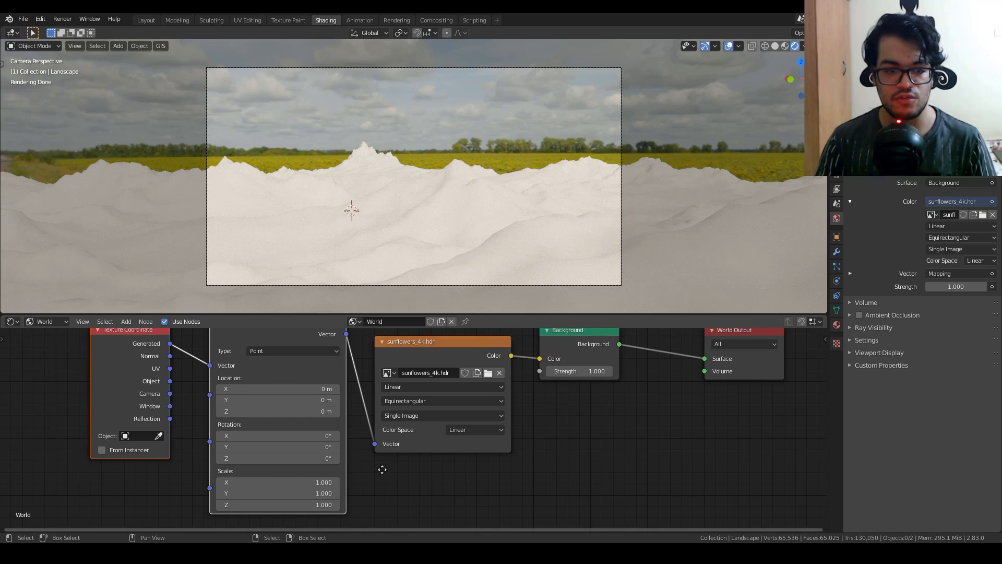
Step: Set the environment Mapping node's Z location to 0.1 m and its Z rotation to 247°
click(336, 411)
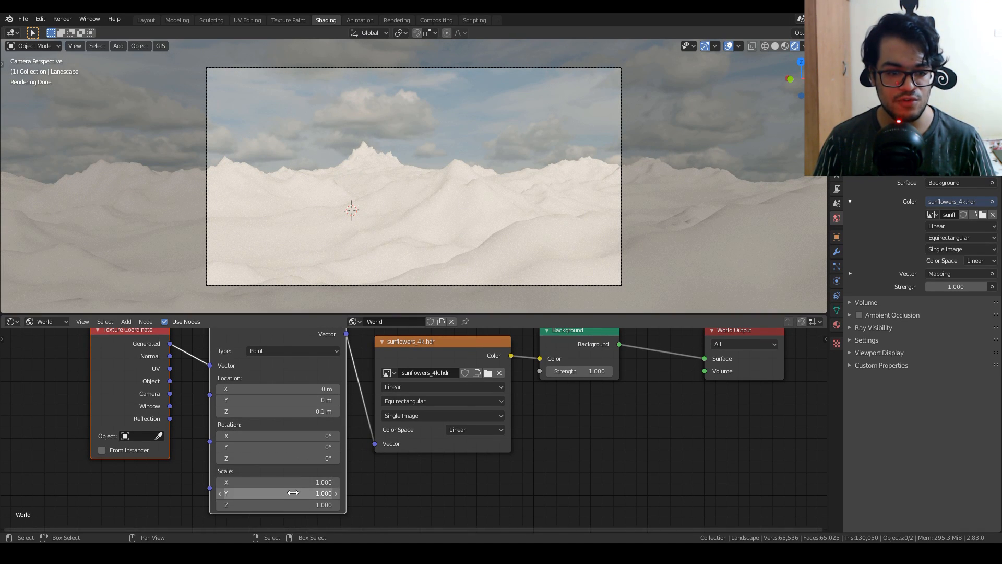
drag(308, 461, 556, 460)
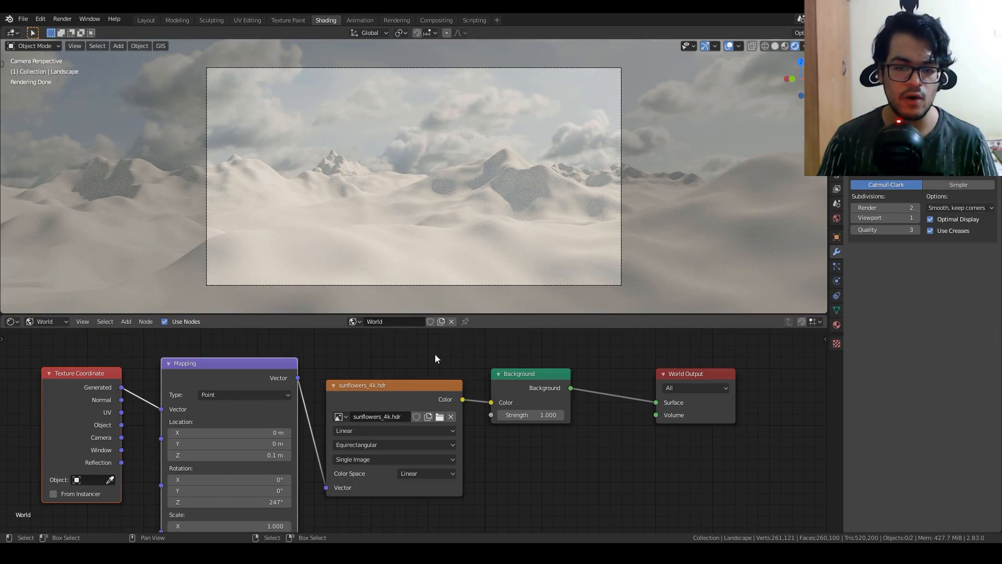
Step: Insert a Hue Saturation Value node between the sunflowers_4k.hdr texture and the world's Background node
key(shift+a)
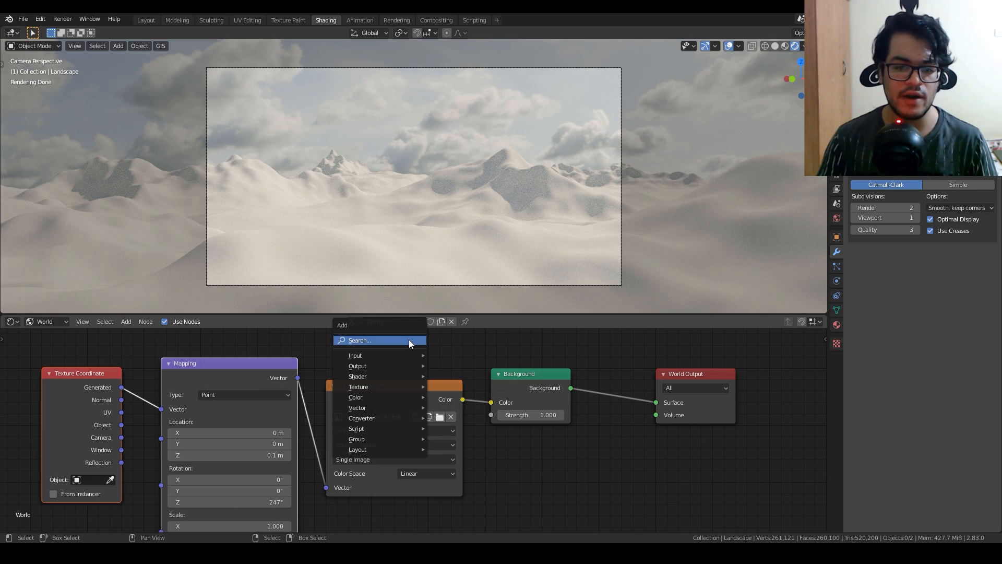
click(409, 340)
text(hu)
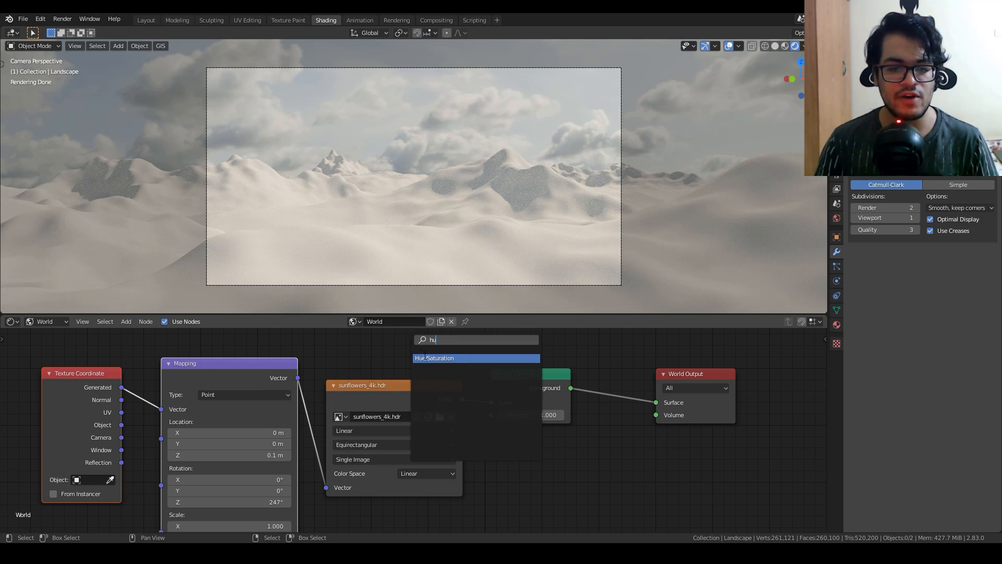
click(424, 357)
click(459, 376)
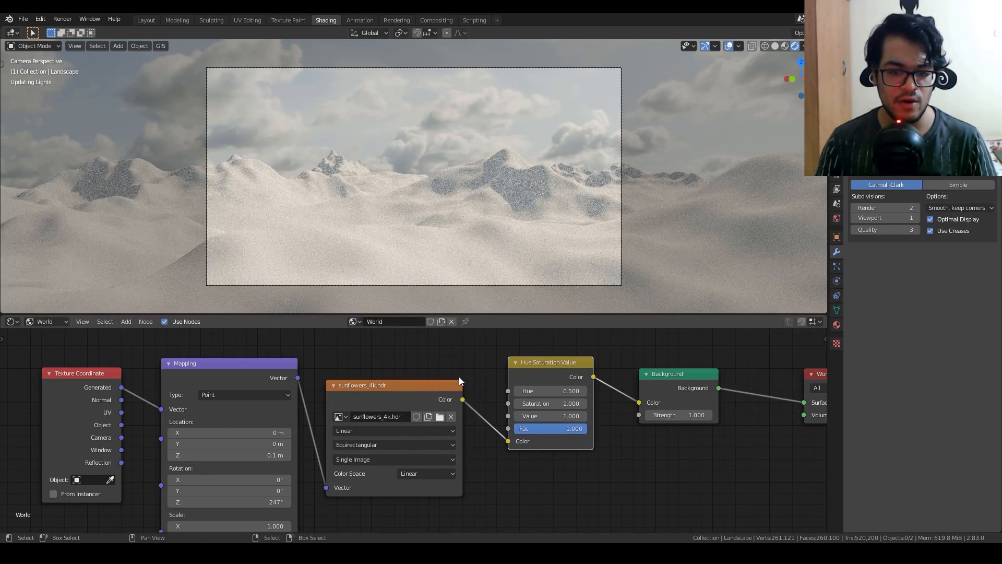
Step: Try different hues on the world's Hue Saturation Value node and settle on a Hue of 1.000
click(584, 391)
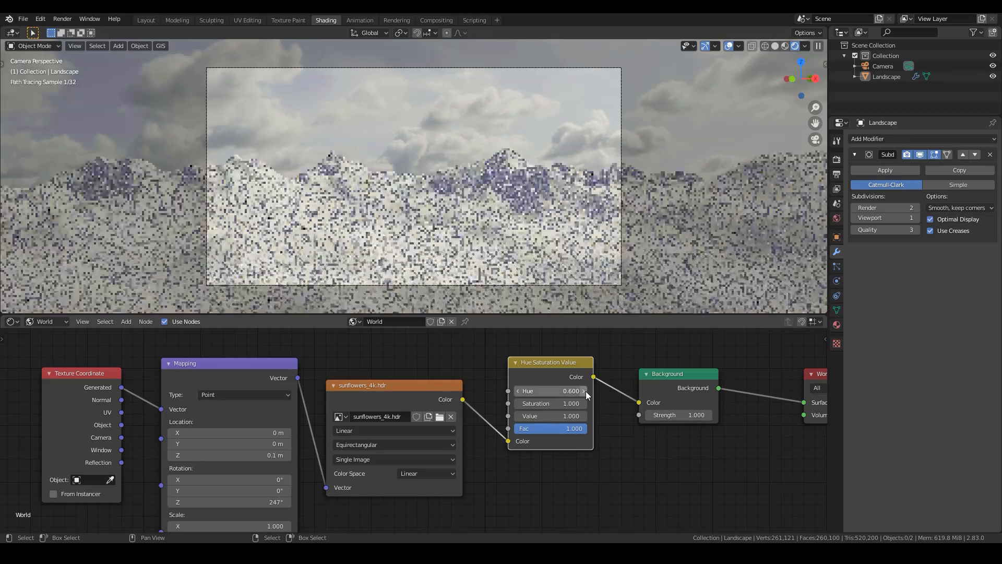
click(584, 391)
click(584, 391)
click(584, 391)
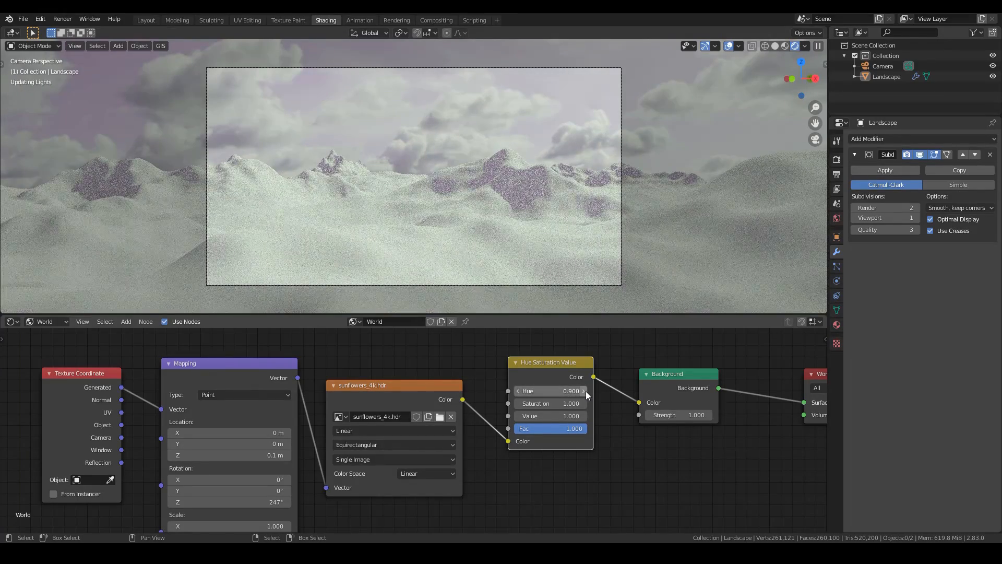
drag(541, 391, 470, 392)
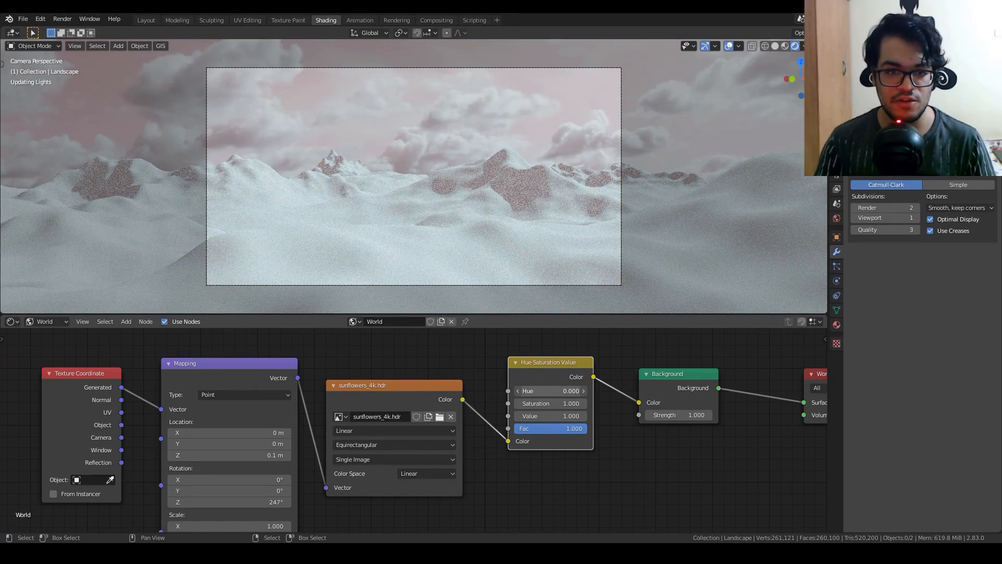
click(584, 391)
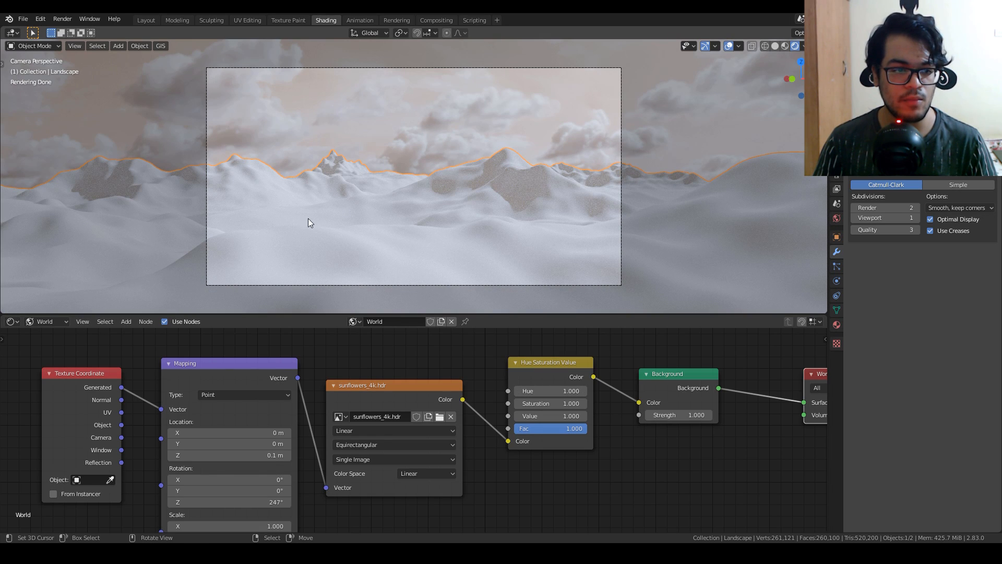
Step: Switch the shader editor from World to Object and create a new material for the Landscape
click(56, 319)
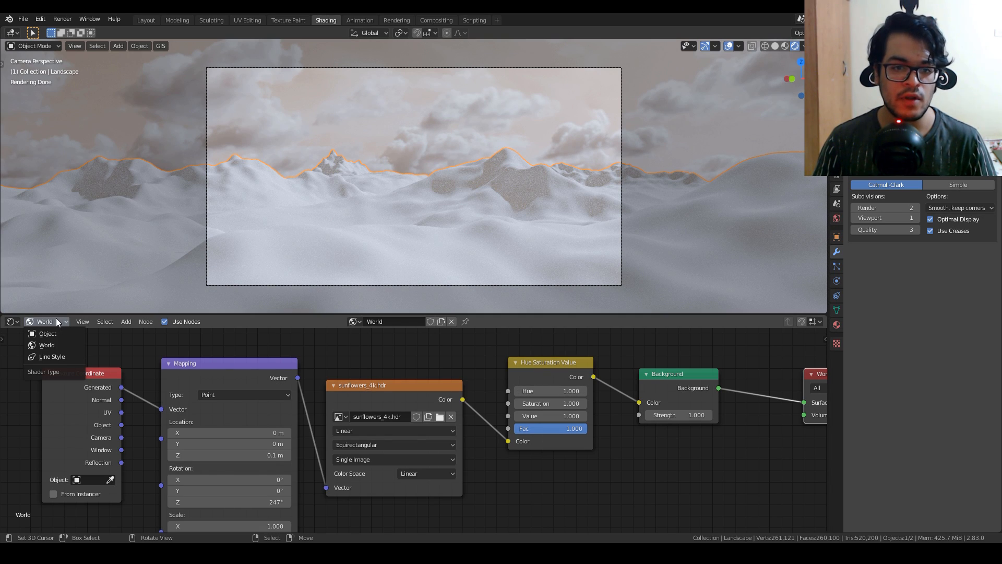
click(56, 334)
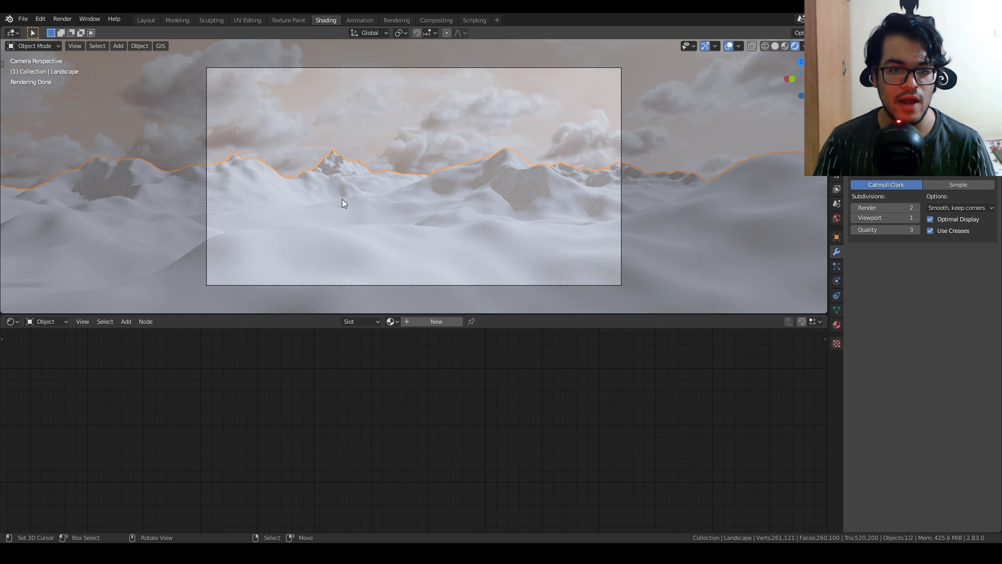
click(438, 322)
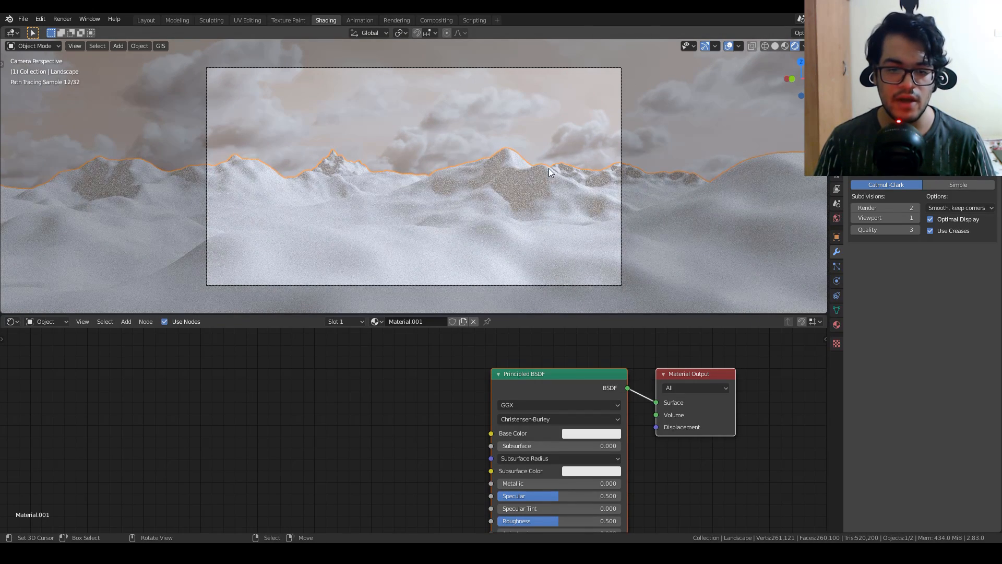
Step: Unwrap the UVs of the entire Landscape mesh in Edit Mode
scroll(548, 168, down, 1)
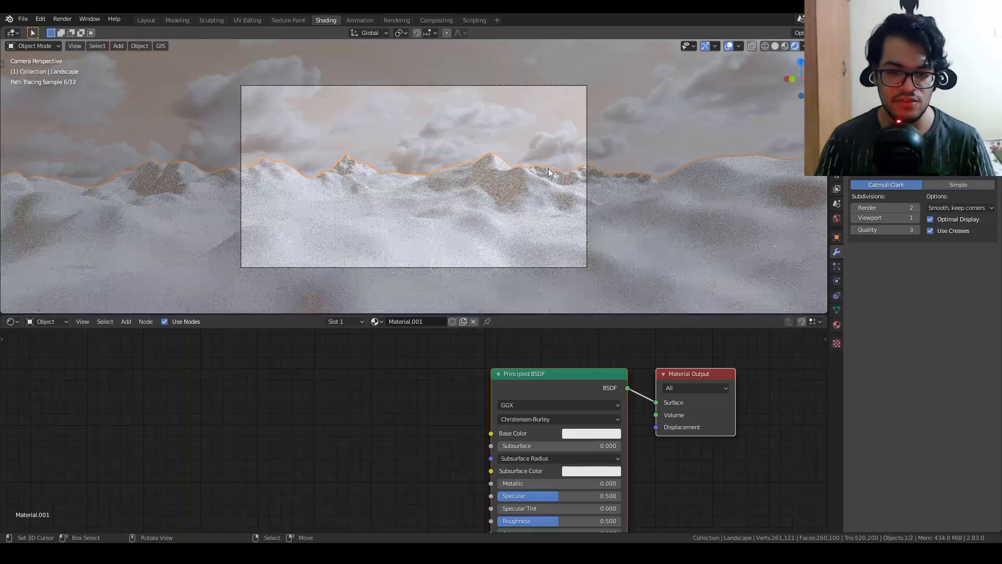
middle_drag(548, 169, 515, 206)
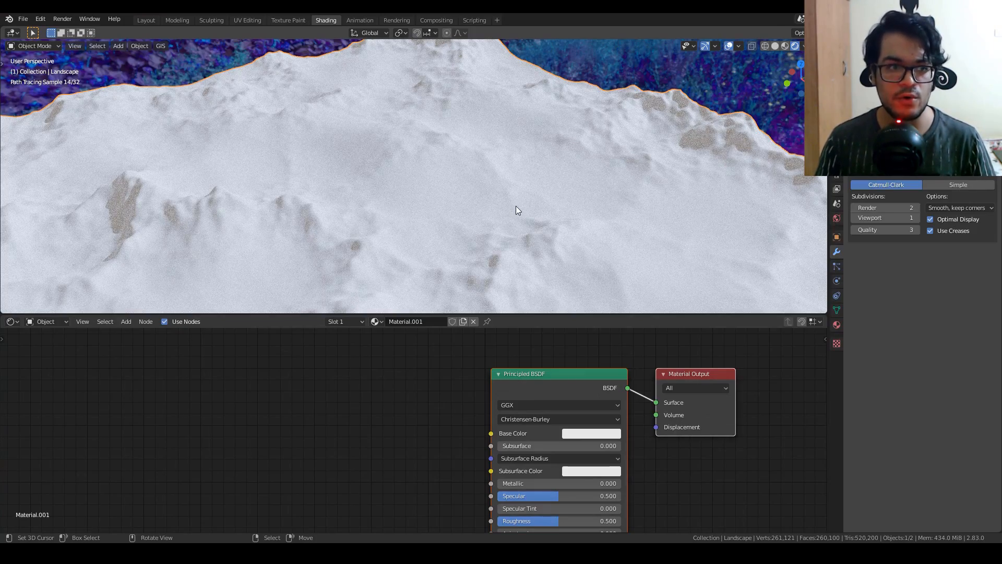
key(Tab)
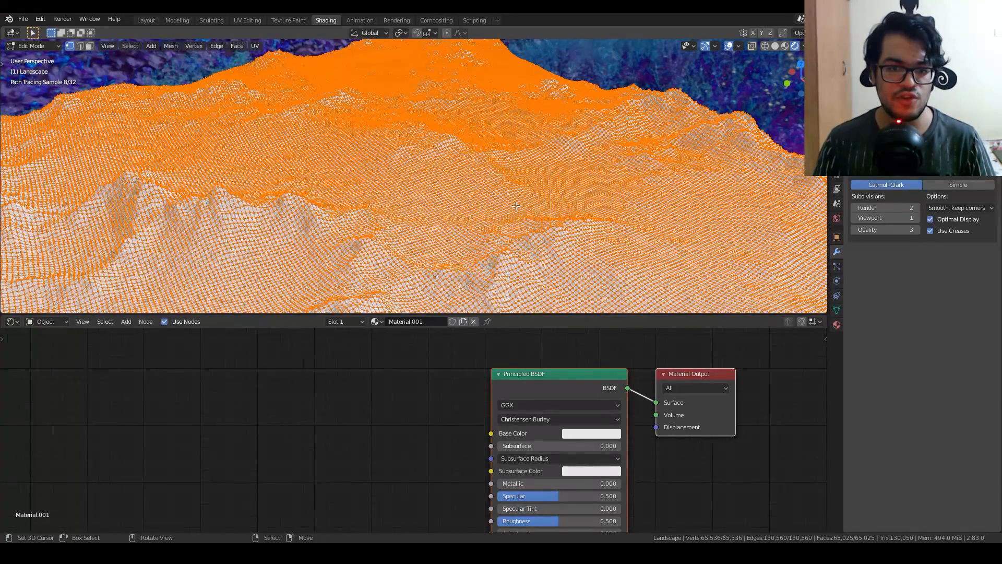
key(u)
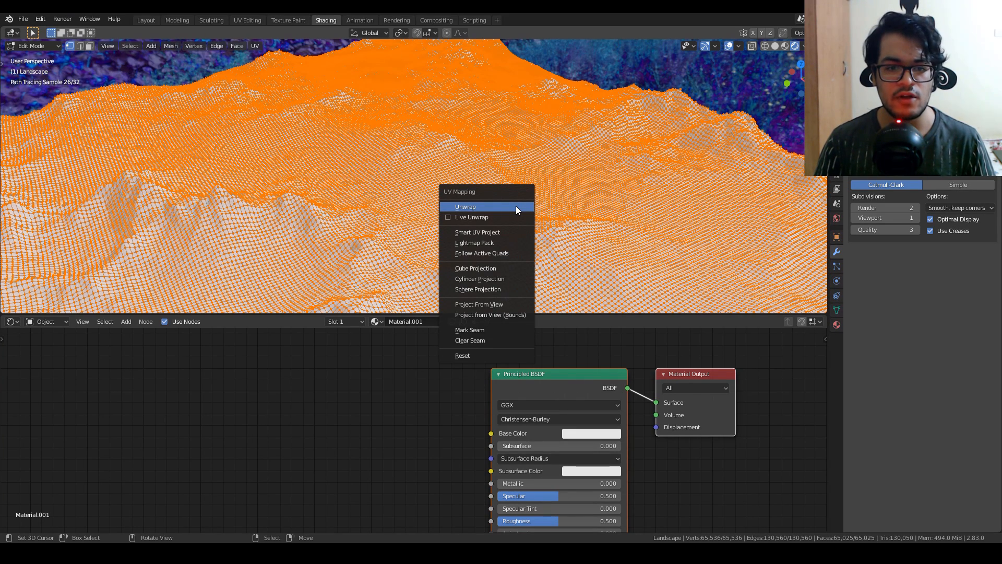
click(516, 206)
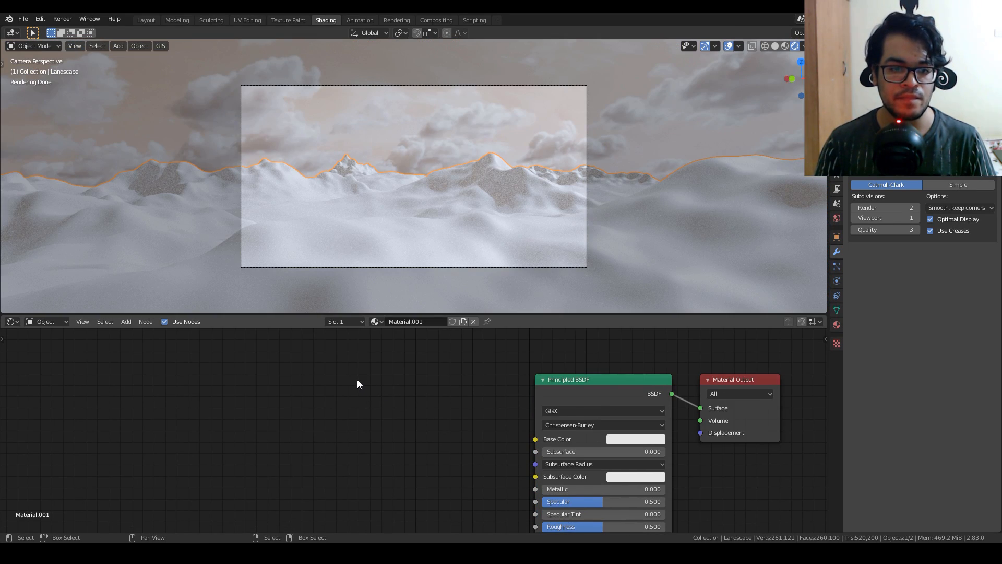
Step: Add an Image Texture node to the Landscape material and connect its Color to the Principled BSDF's Base Color
key(shift+a)
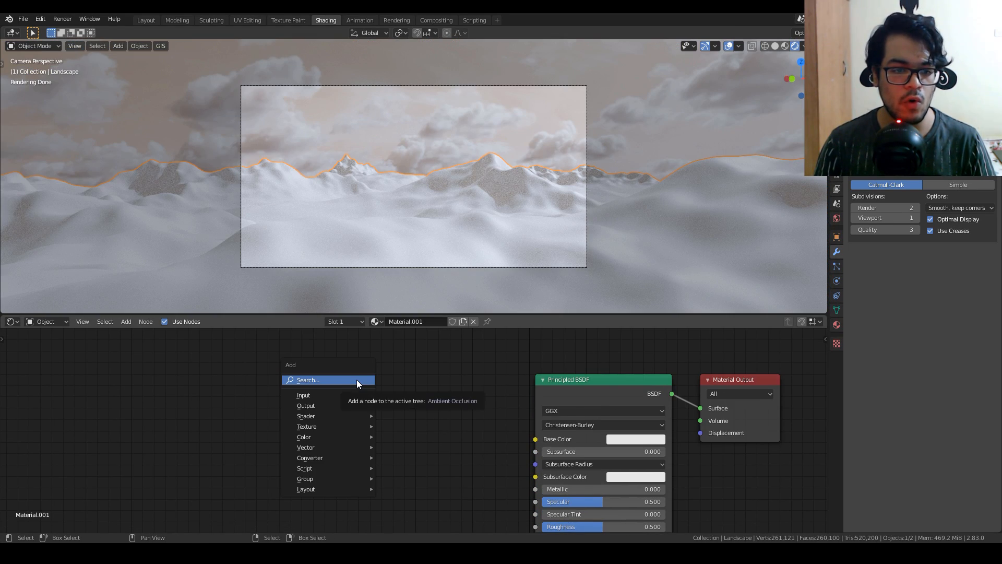
mouse_move(328, 425)
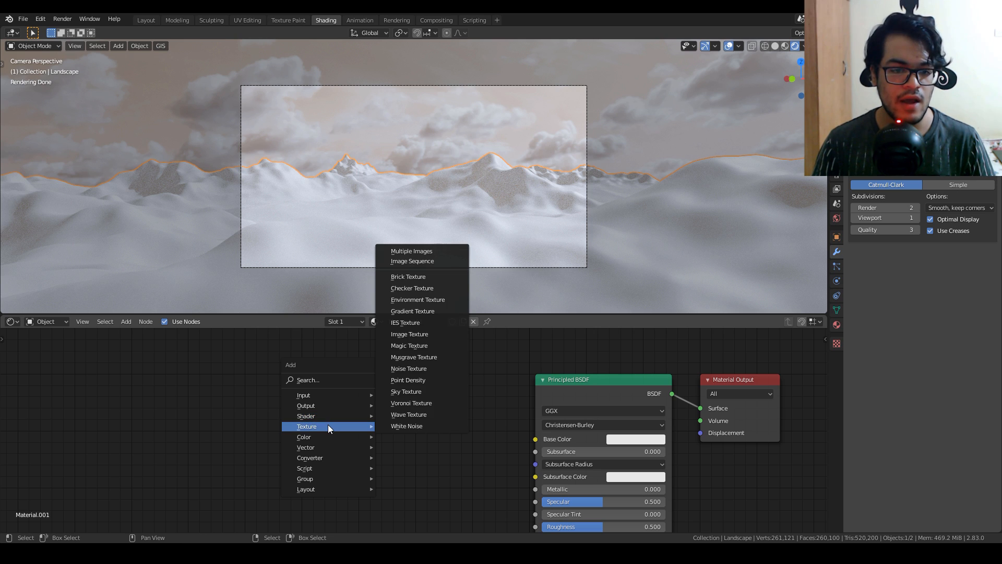
click(410, 334)
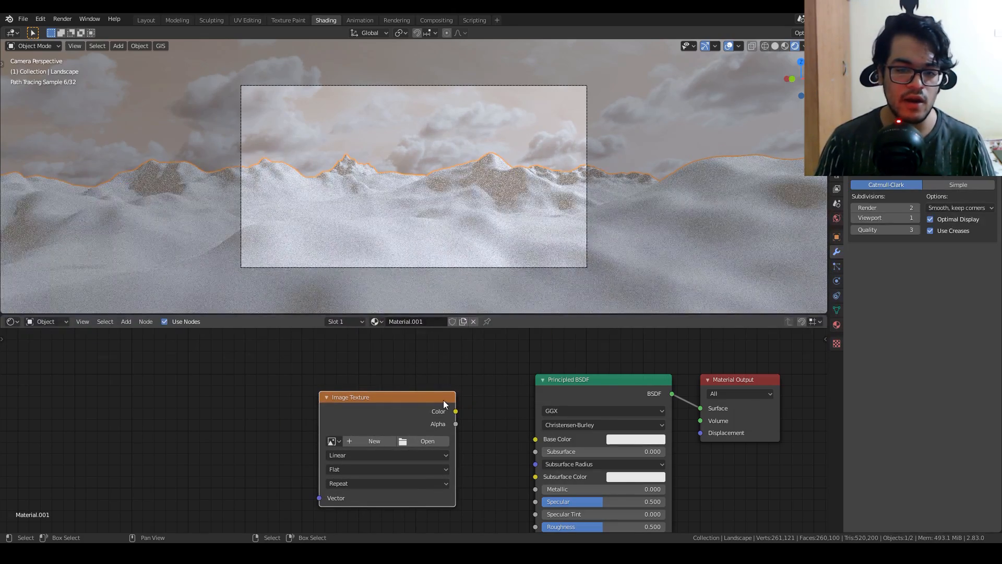
drag(456, 412, 489, 384)
drag(519, 436, 536, 439)
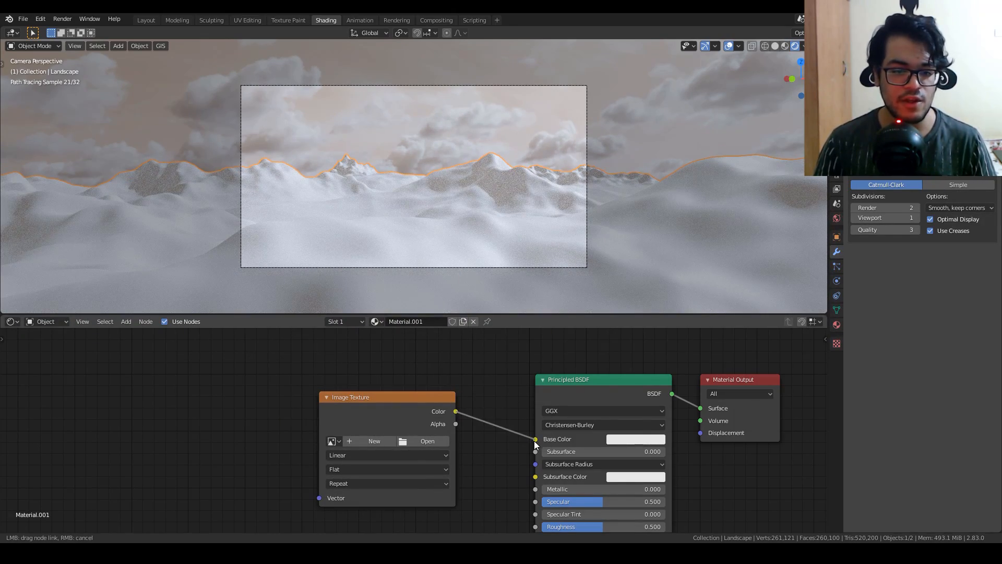
Step: Attach Texture Coordinate and Mapping nodes to the Image Texture and place them lower down beside it
click(398, 401)
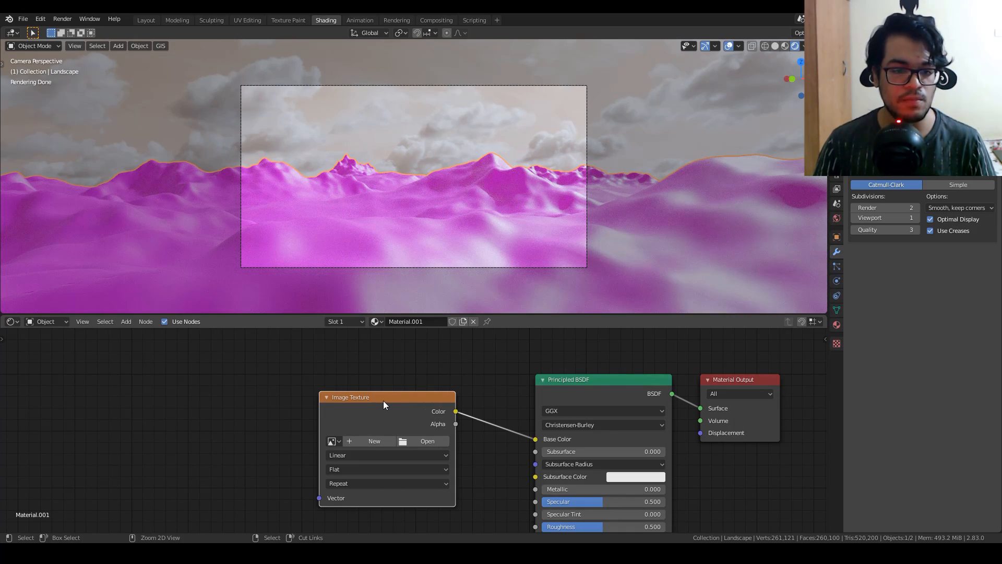
key(ctrl+t)
scroll(305, 408, down, 2)
middle_drag(312, 380, 371, 350)
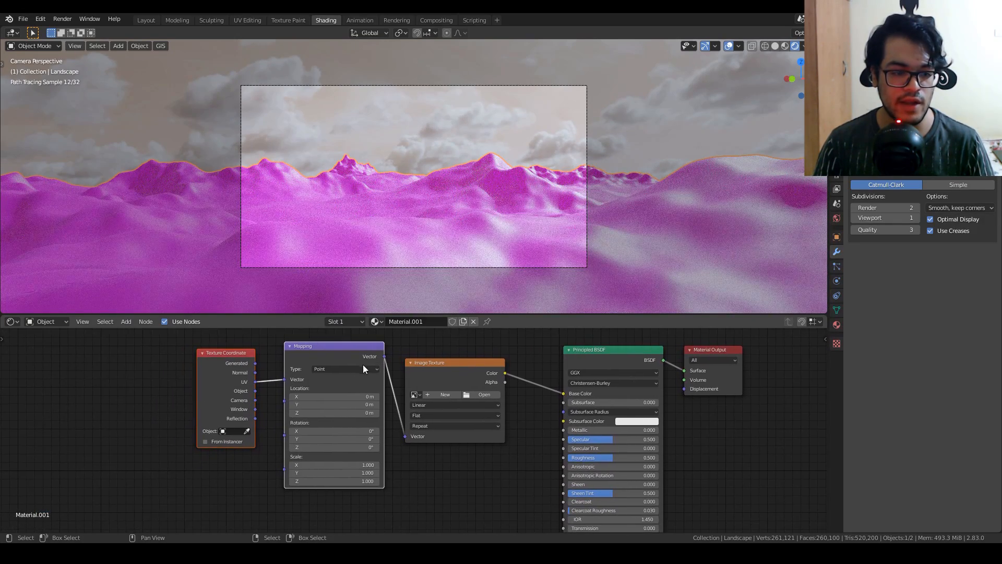
drag(344, 347, 341, 446)
middle_drag(352, 406, 265, 408)
scroll(264, 408, up, 4)
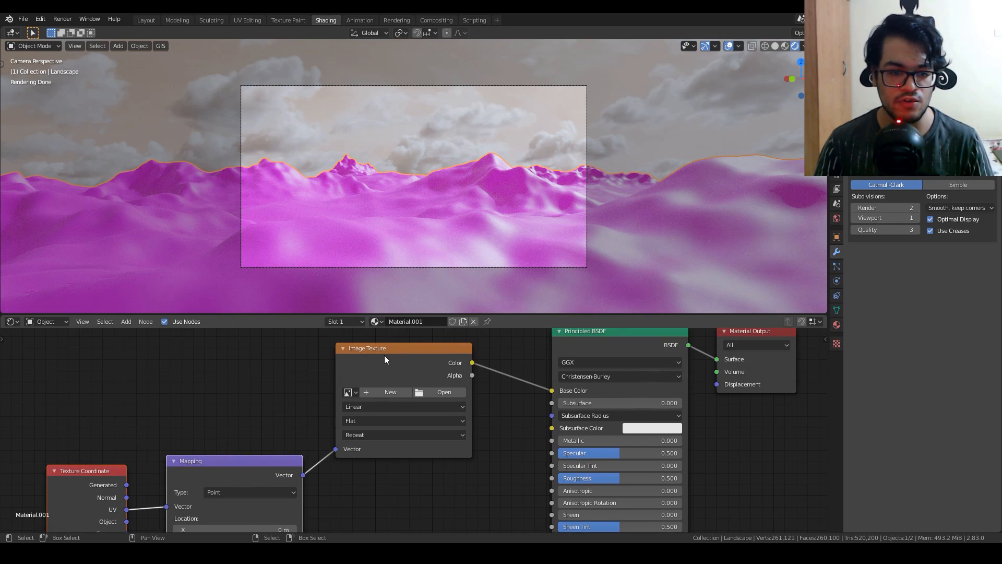
scroll(391, 486, down, 1)
middle_drag(385, 500, 362, 467)
Step: Duplicate the Image Texture node, feed it from the Mapping node and connect its Color to Roughness
click(361, 346)
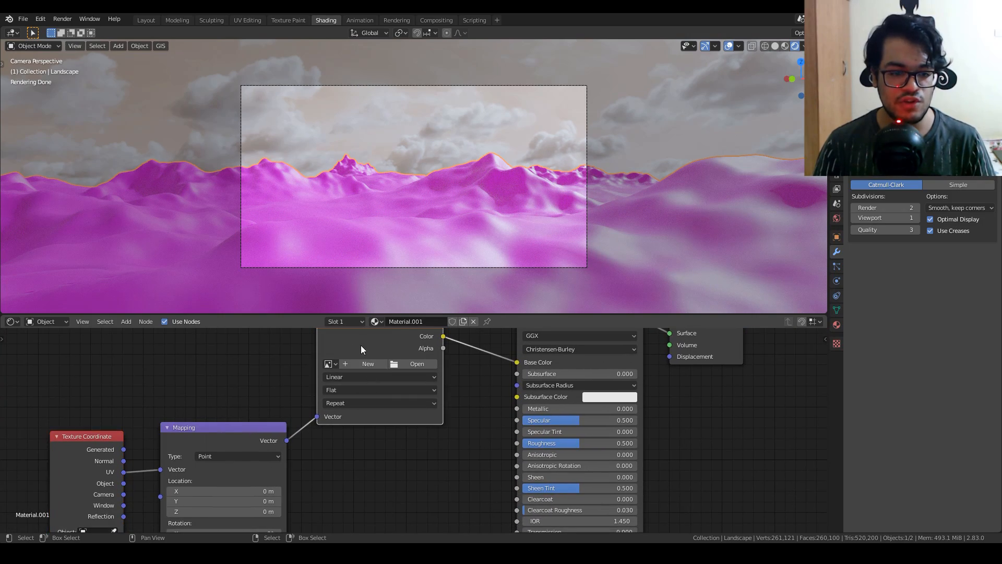
key(shift+d)
click(363, 459)
scroll(327, 441, down, 2)
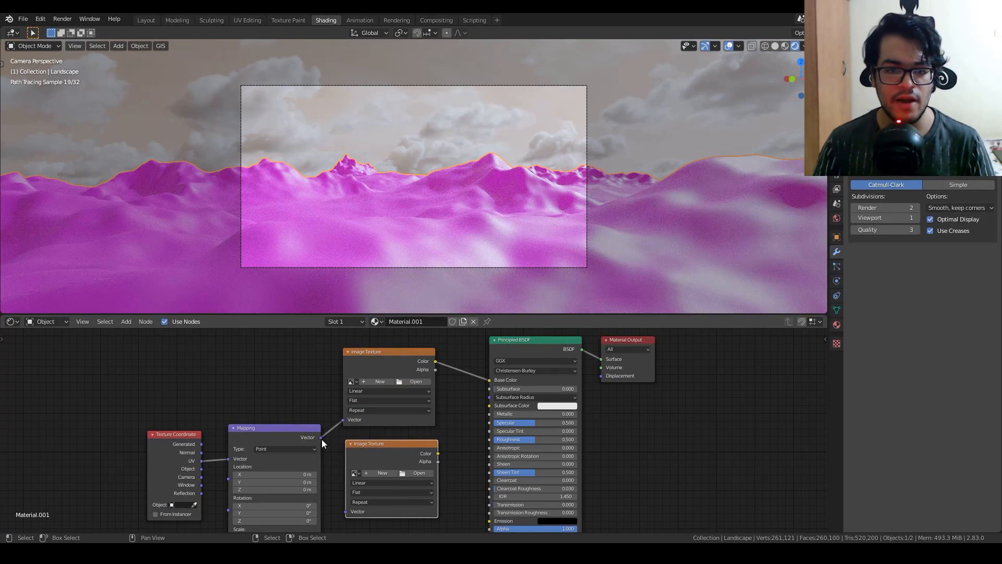
drag(320, 437, 346, 512)
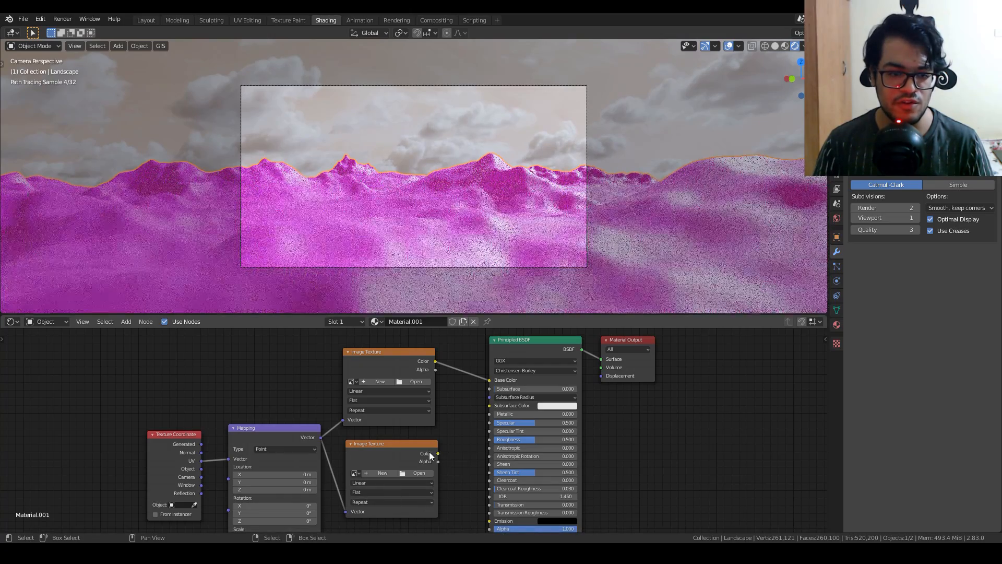
drag(437, 453, 490, 440)
Step: Duplicate the Image Texture node twice more and place both copies side by side below the others
middle_drag(390, 446, 368, 384)
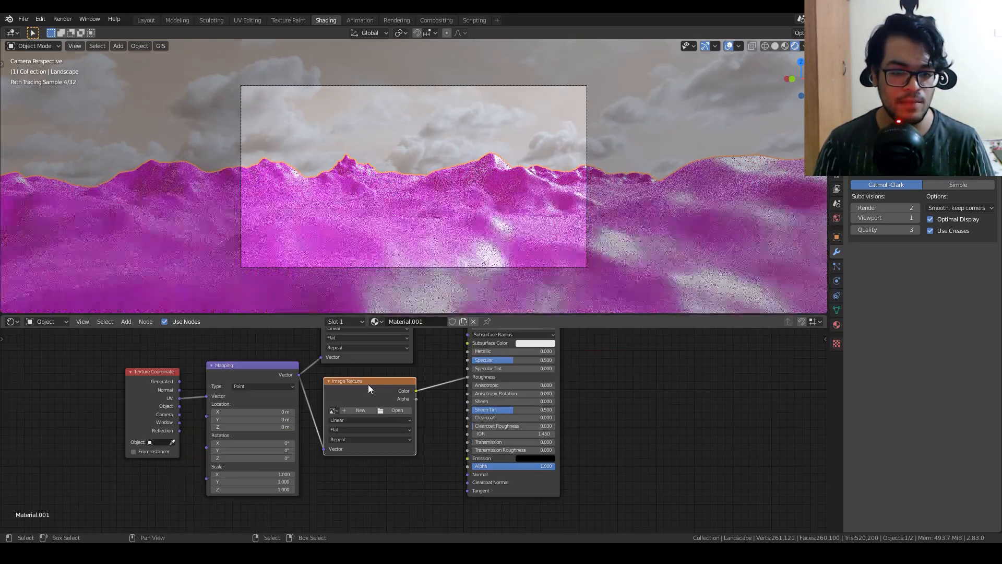
key(shift+d)
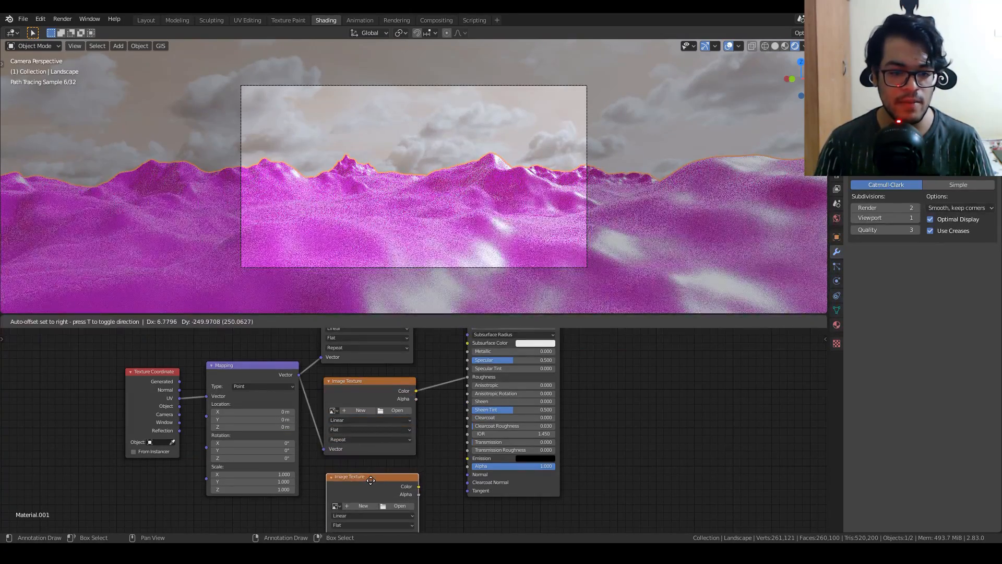
click(370, 481)
middle_drag(370, 449, 392, 374)
key(shift+d)
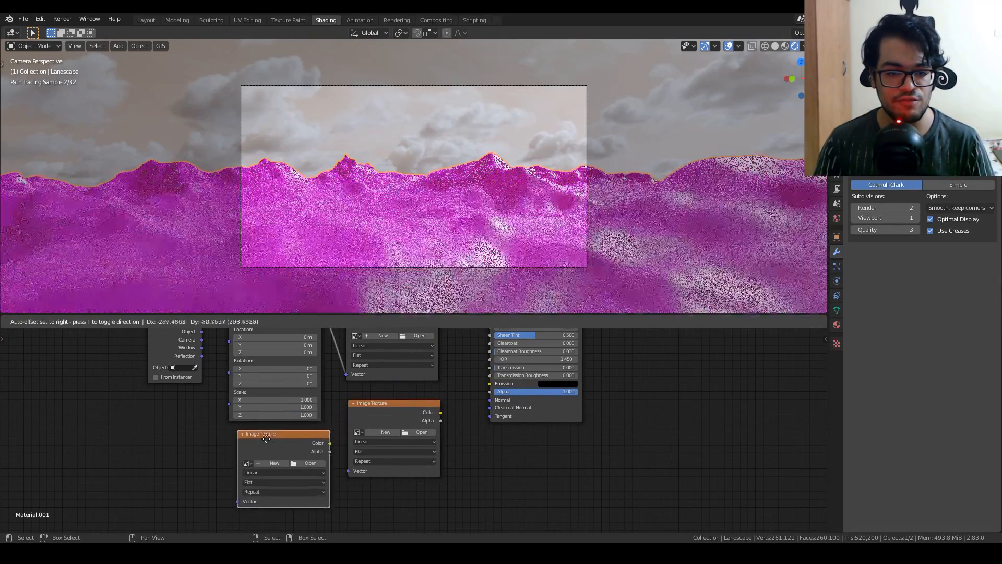
click(251, 437)
Step: Move the Texture Coordinate and Mapping nodes away from the textures and connect the Mapping Vector to both new Image Texture nodes
scroll(340, 419, down, 2)
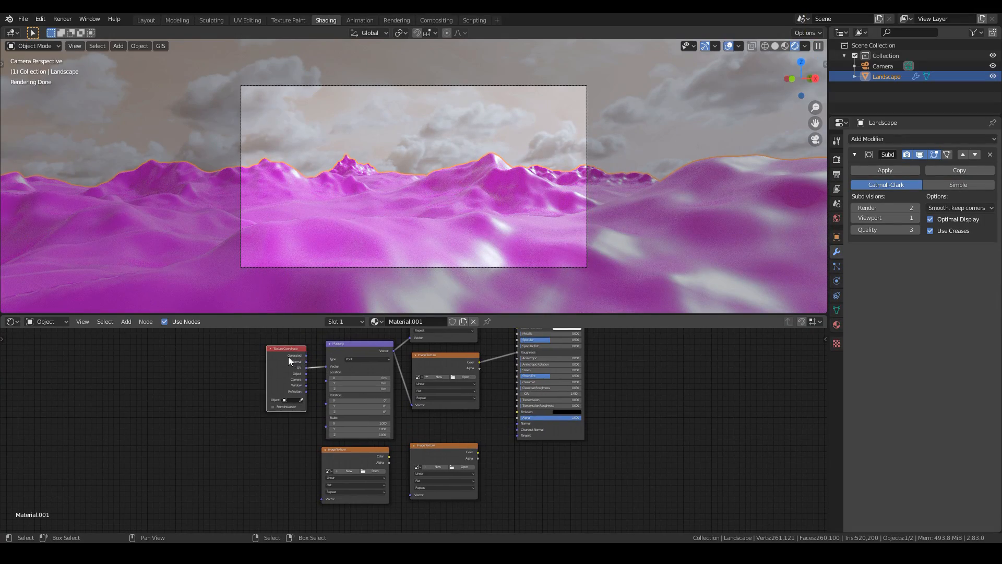
shift+click(336, 355)
key(g)
click(173, 375)
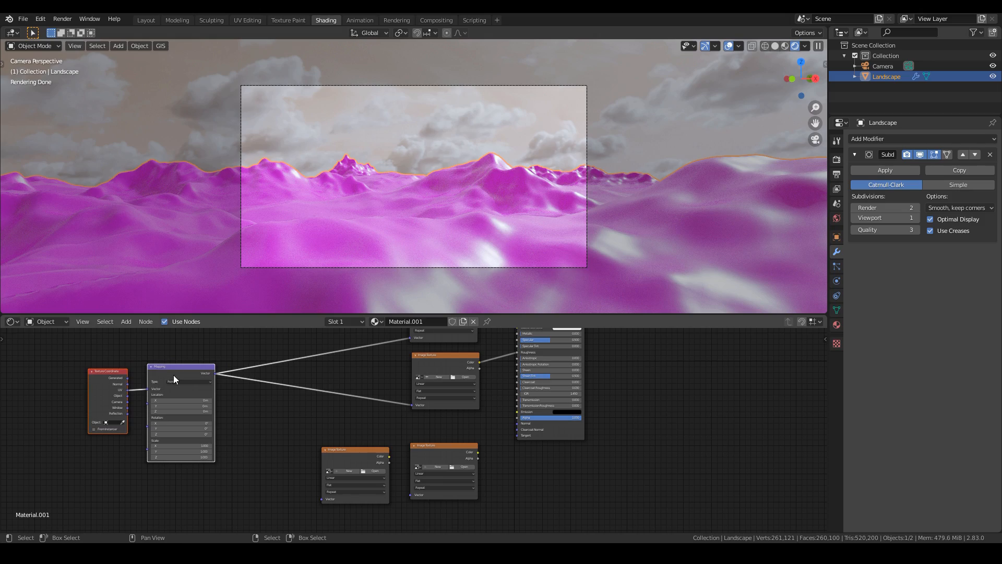
scroll(258, 406, up, 3)
drag(178, 347, 313, 506)
drag(179, 346, 427, 501)
Step: Load TexturesCom_Rock_Soil_1K_albedo.tif into the Base Color texture and the Rock Soil roughness map into the Roughness texture
click(492, 464)
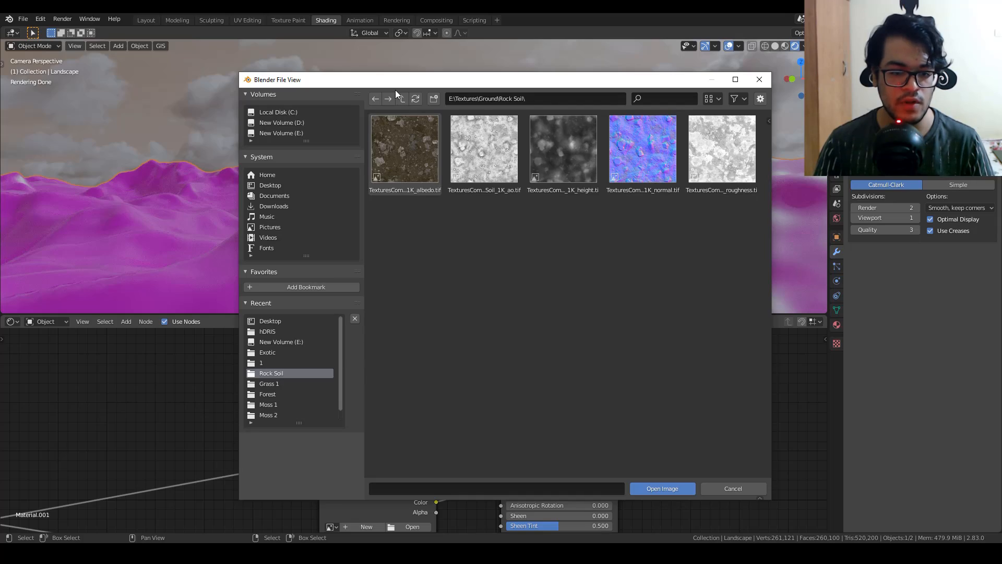
double_click(403, 157)
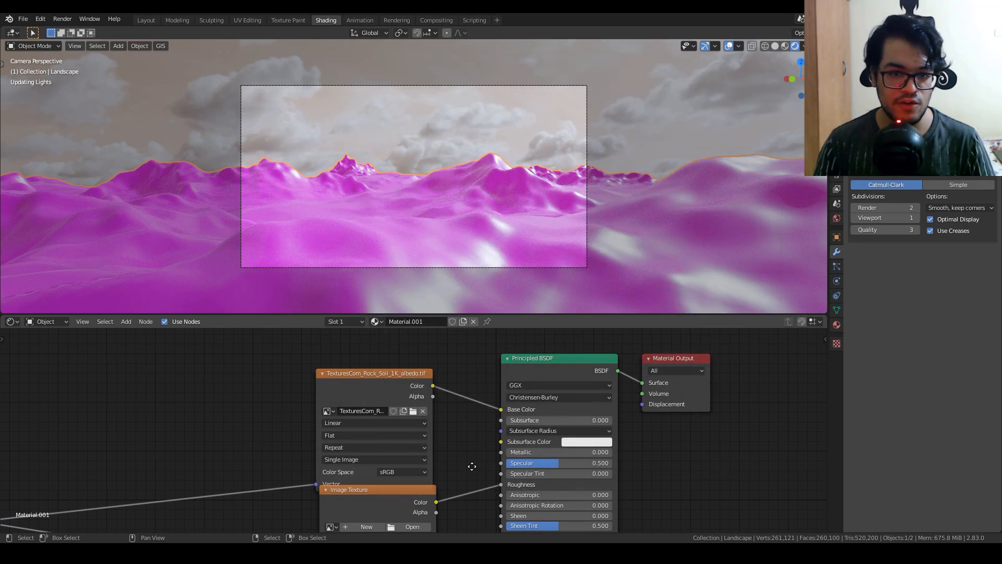
middle_drag(472, 467, 475, 405)
click(427, 443)
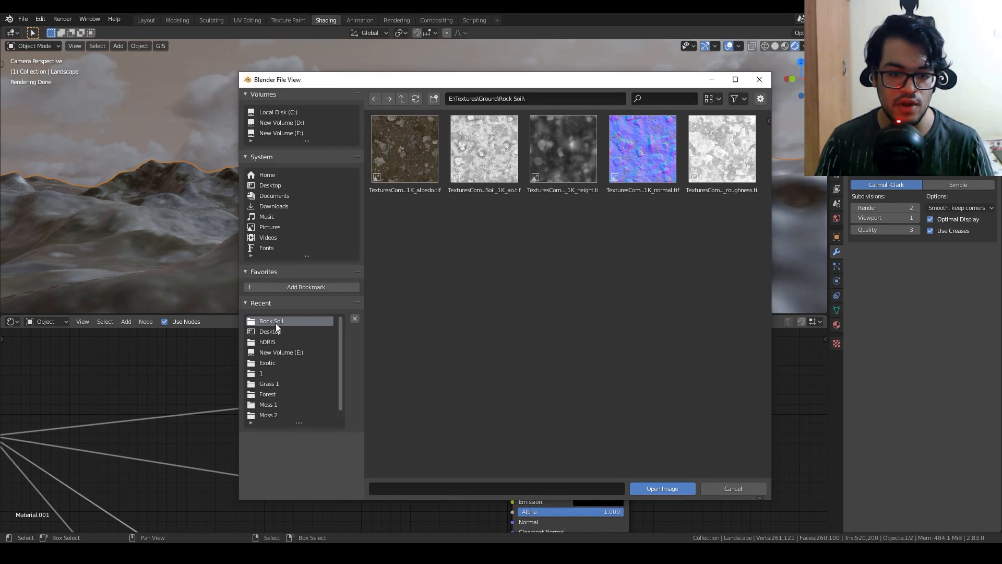
double_click(709, 158)
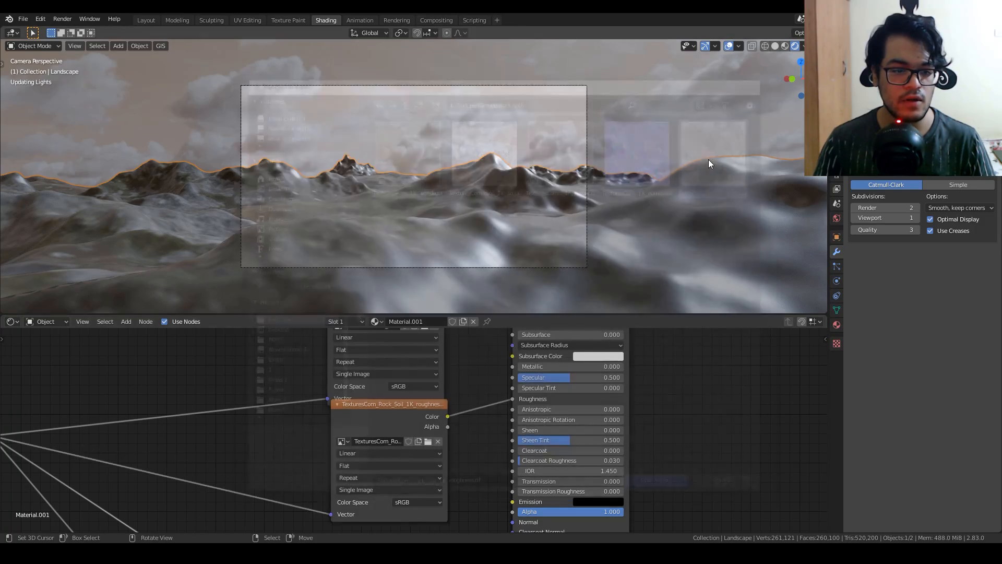
middle_drag(462, 500, 508, 304)
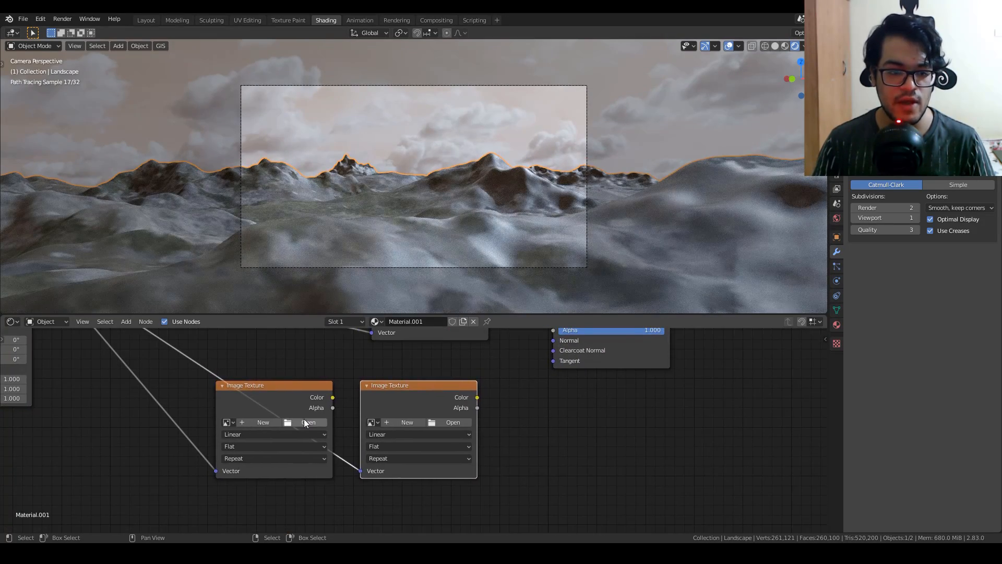
Step: Load TexturesCom_Rock_Soil_1K_normal.tif and TexturesCom_Rock_Soil_1K_height.tif into the two empty Image Texture nodes
click(306, 421)
double_click(662, 170)
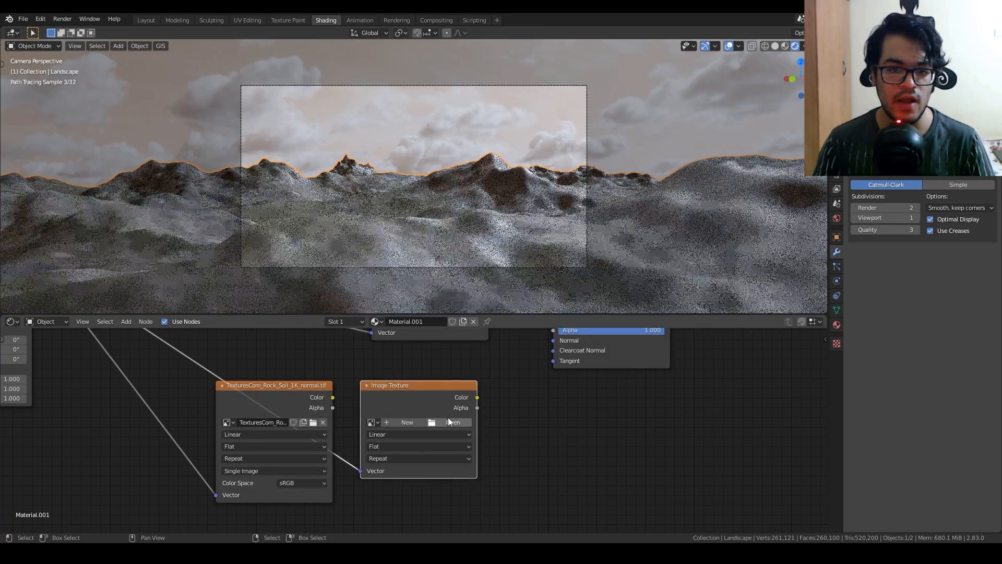
click(448, 418)
double_click(536, 163)
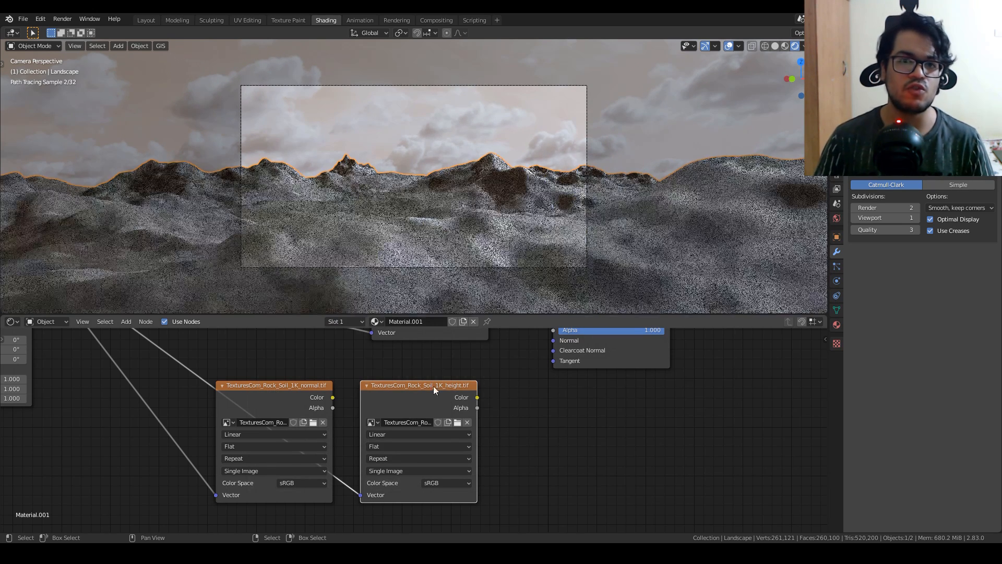
Step: Add a Normal Map node and place it beside the height texture
key(shift+a)
mouse_move(554, 396)
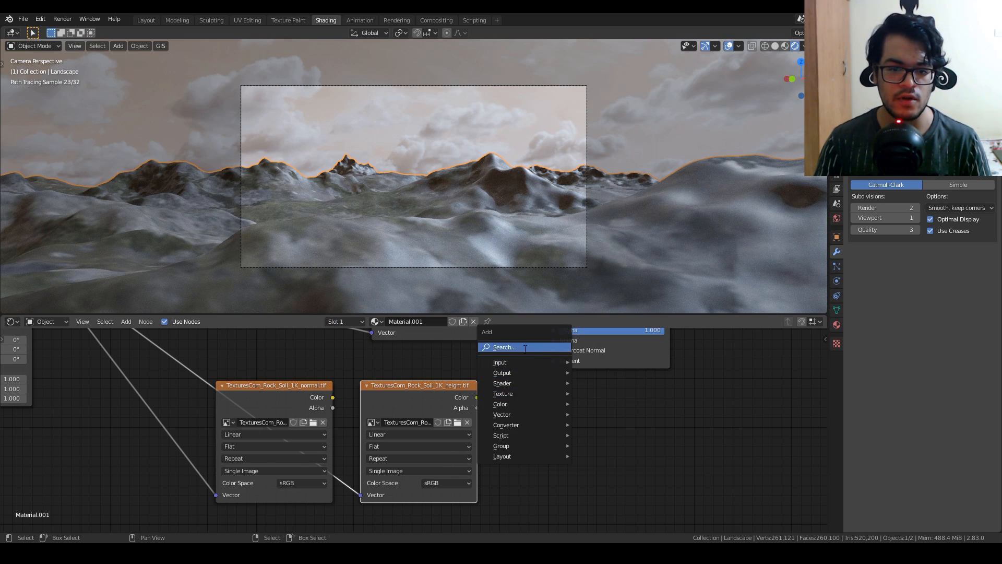
click(504, 347)
text(no)
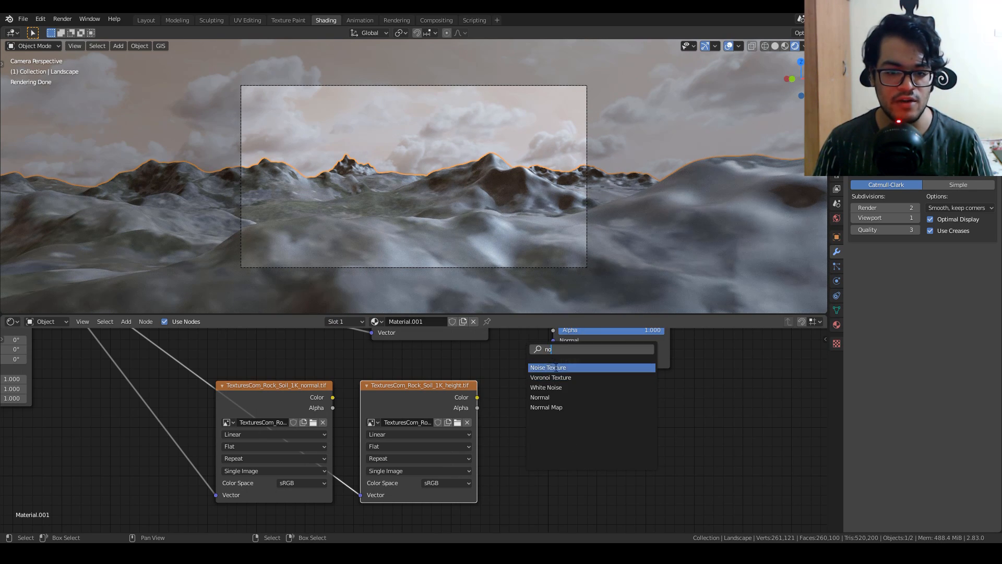
click(556, 407)
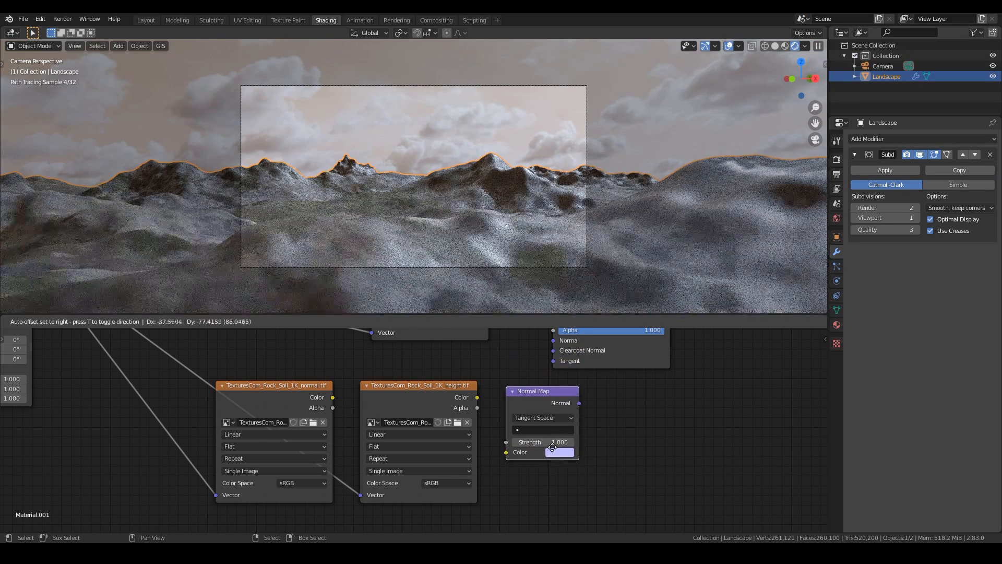
click(558, 457)
Step: Add a Bump node and place it beside the Normal Map node
key(shift+a)
click(520, 372)
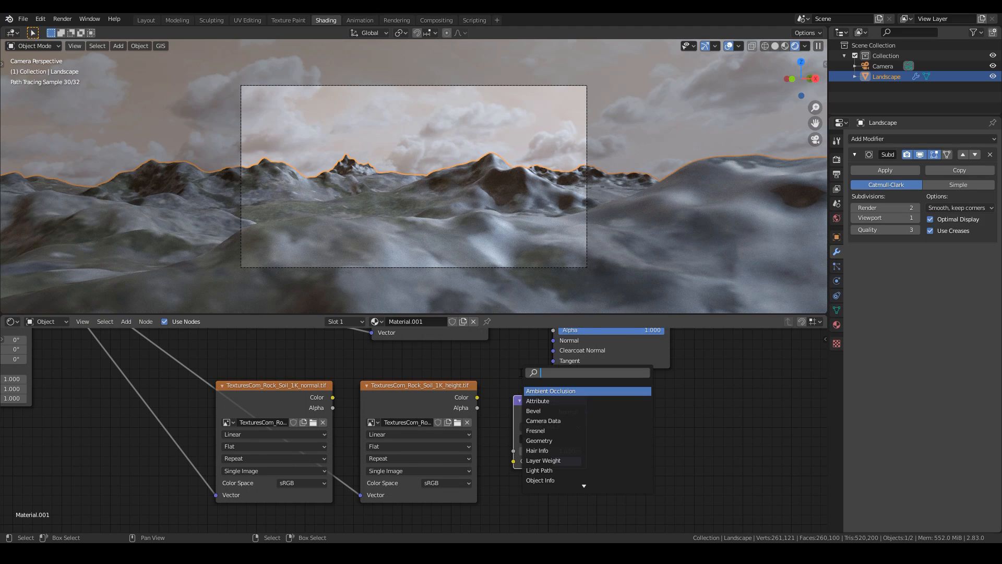
text(bump)
click(555, 392)
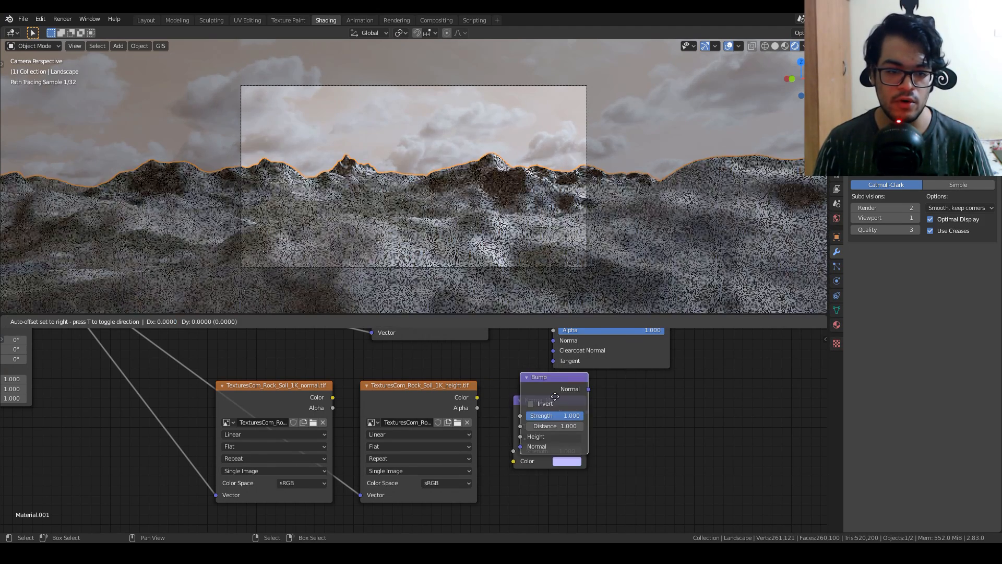
click(641, 415)
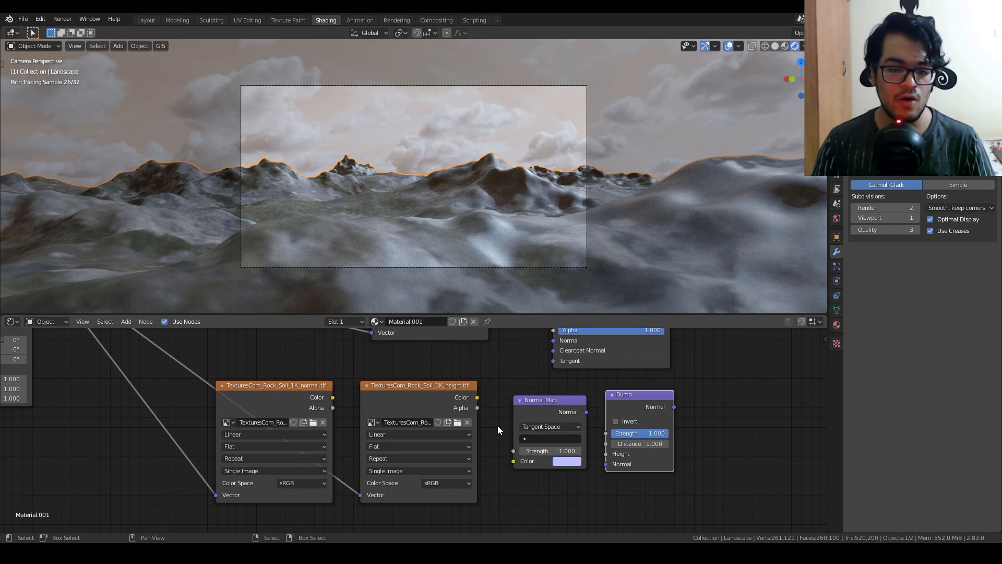
Step: Route the normal texture through Normal Map using UVMap into Bump Normal, the height Color into Bump Height, and Bump into the Principled Normal
drag(333, 397, 516, 463)
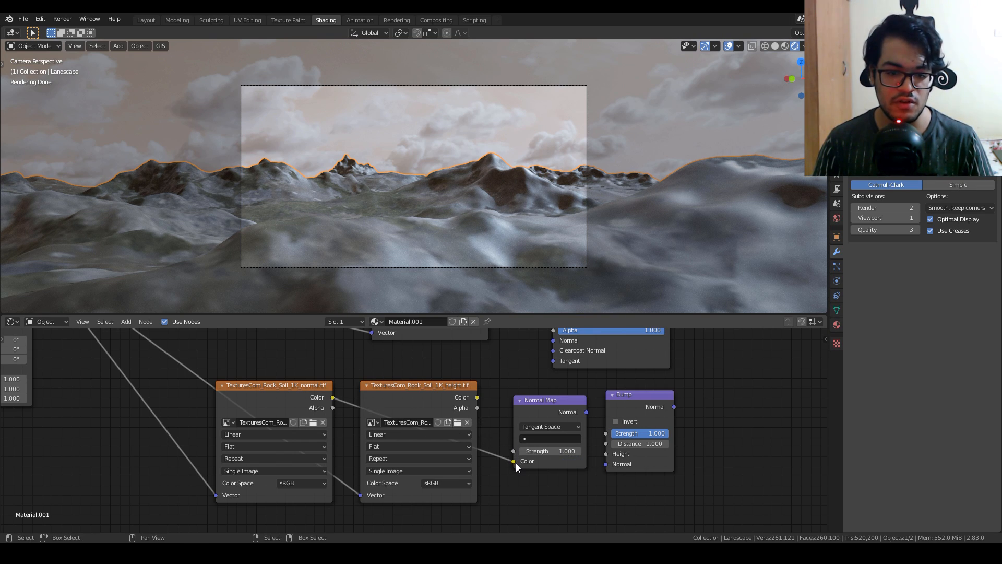
click(556, 438)
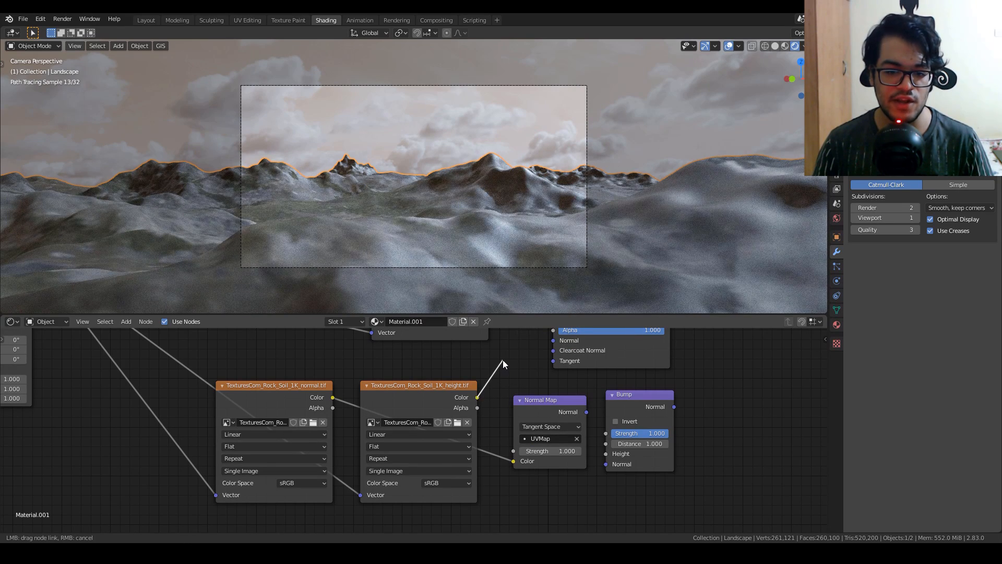
drag(477, 397, 606, 456)
drag(587, 413, 612, 468)
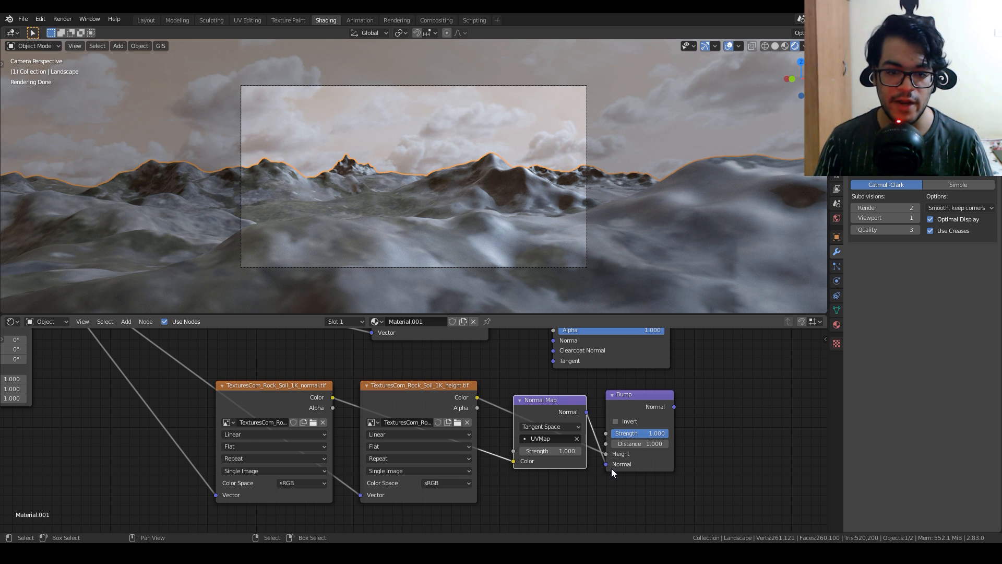
drag(675, 406, 558, 343)
Step: Set the Mapping node's X, Y and Z scale to 20
scroll(503, 364, down, 4)
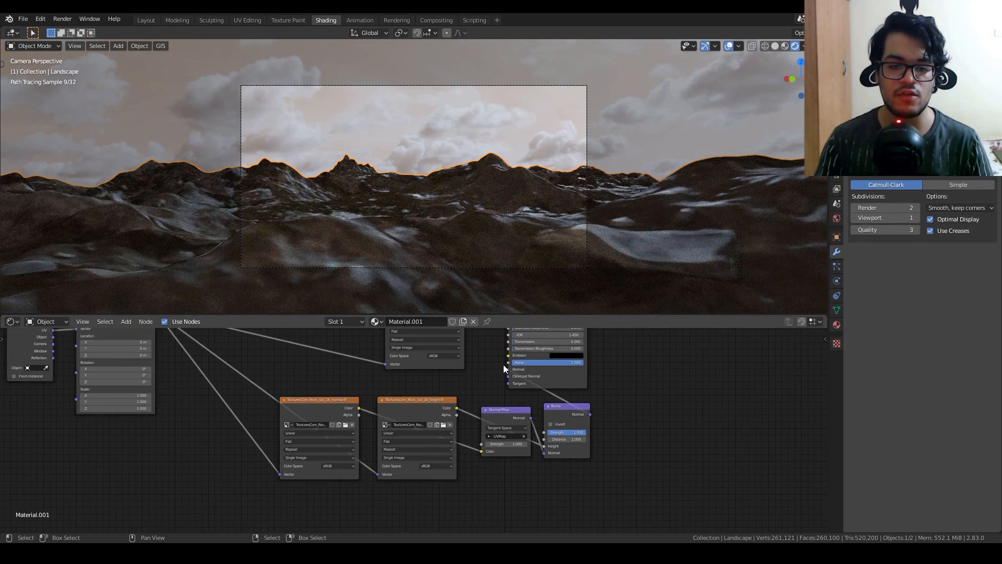
middle_drag(517, 436, 645, 462)
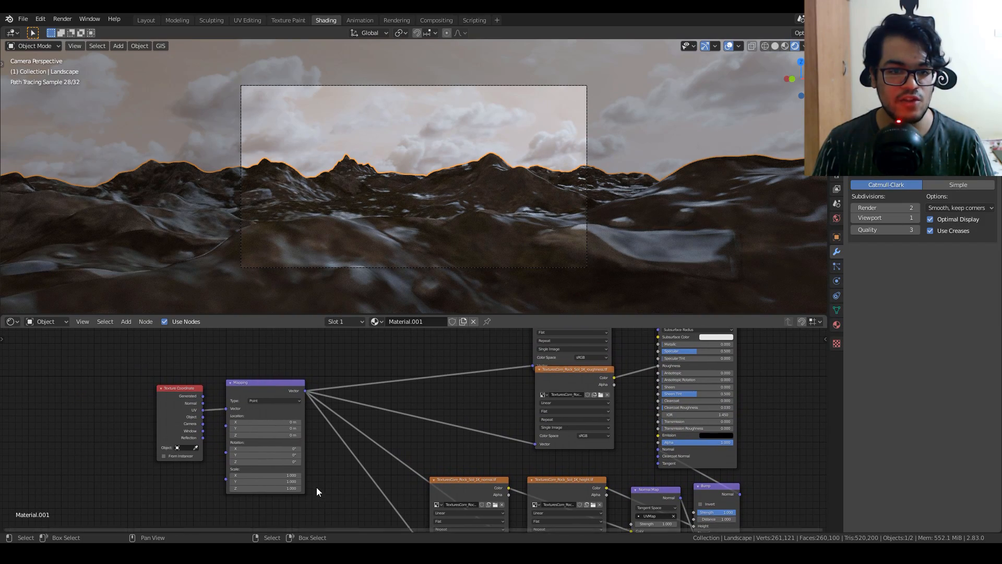
scroll(316, 487, up, 4)
click(365, 448)
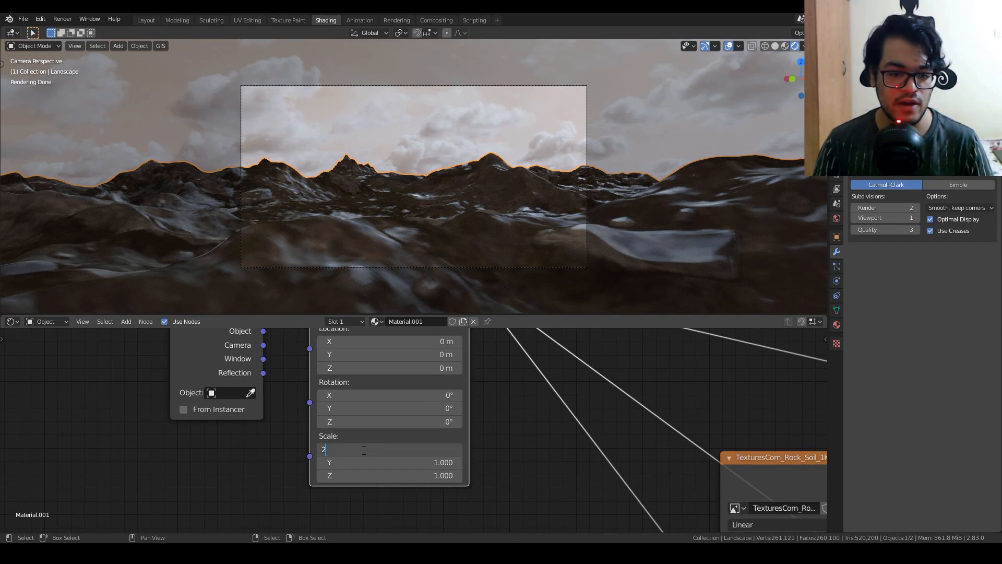
text(20)
key(Return)
click(383, 463)
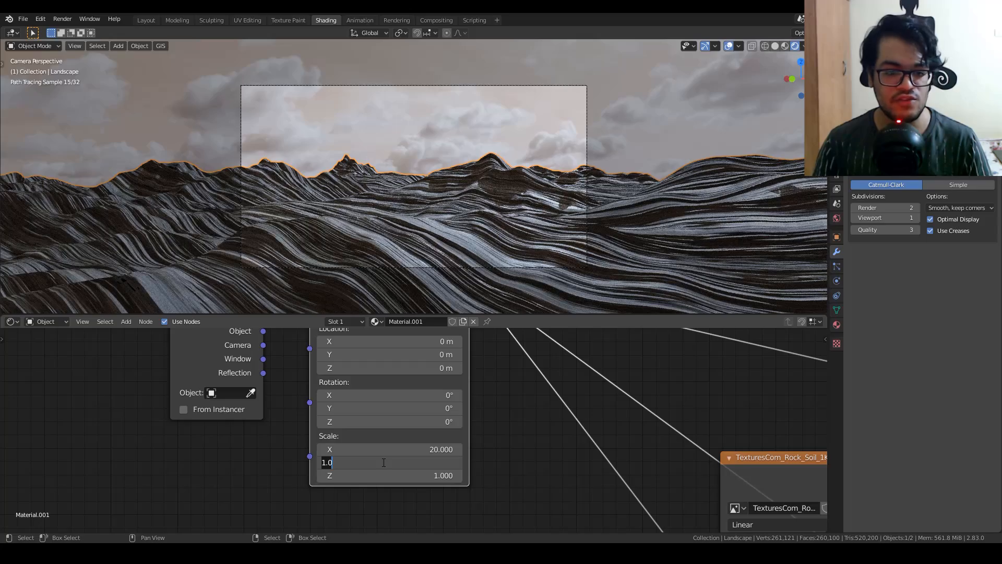
text(20)
key(Tab)
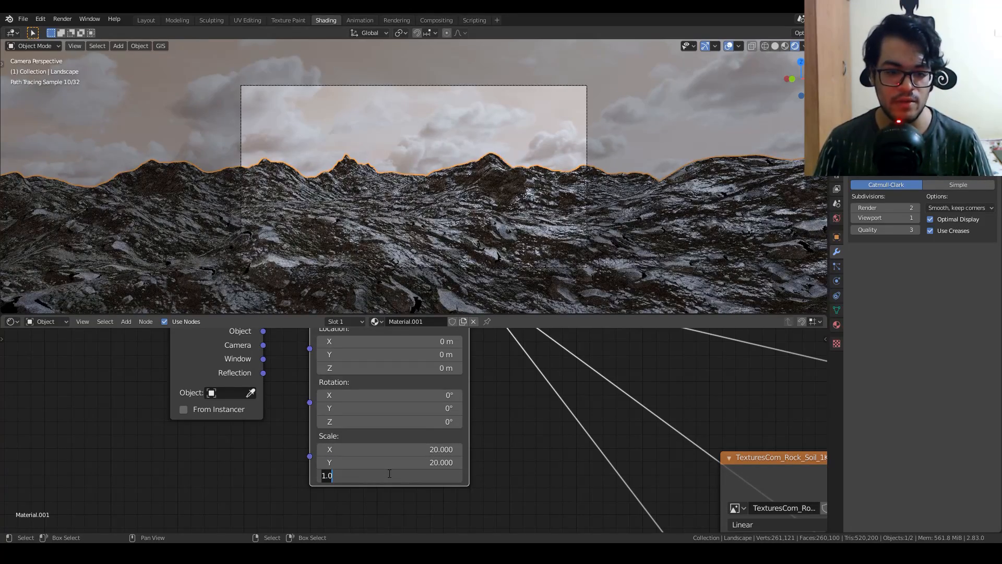
text(20)
key(Return)
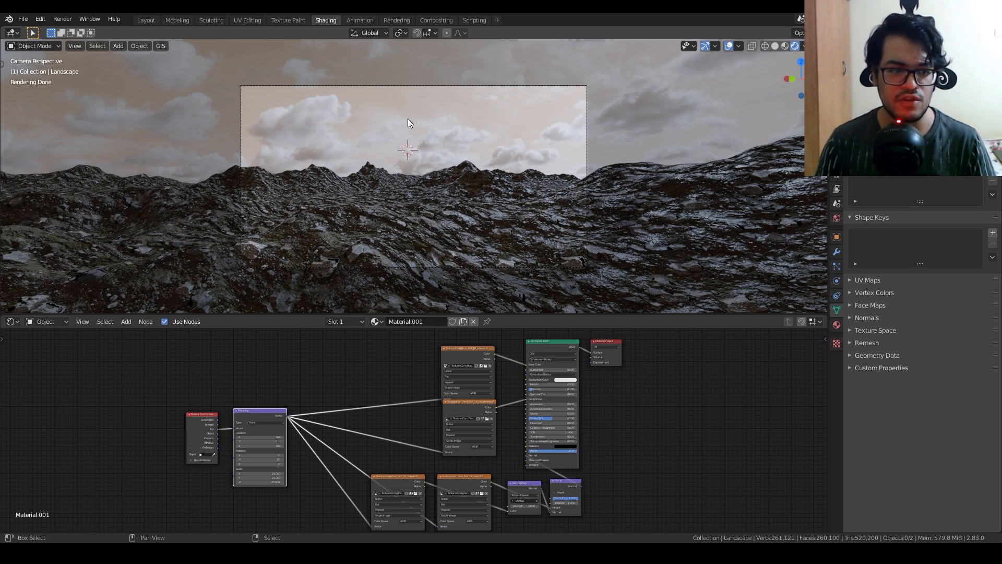
Step: Add a UV sphere with 64 segments and 32 rings
key(shift+a)
mouse_move(409, 118)
click(472, 152)
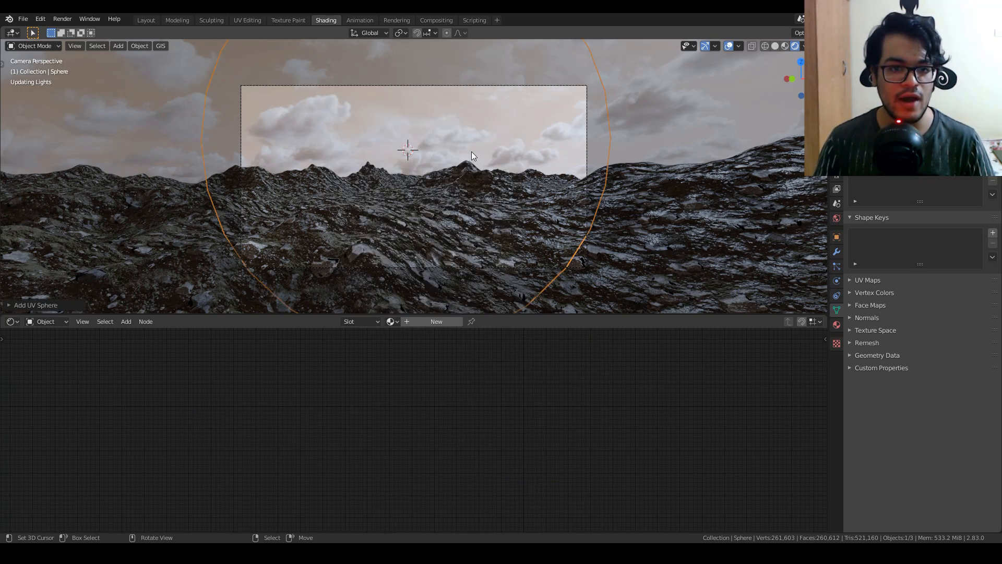
click(18, 305)
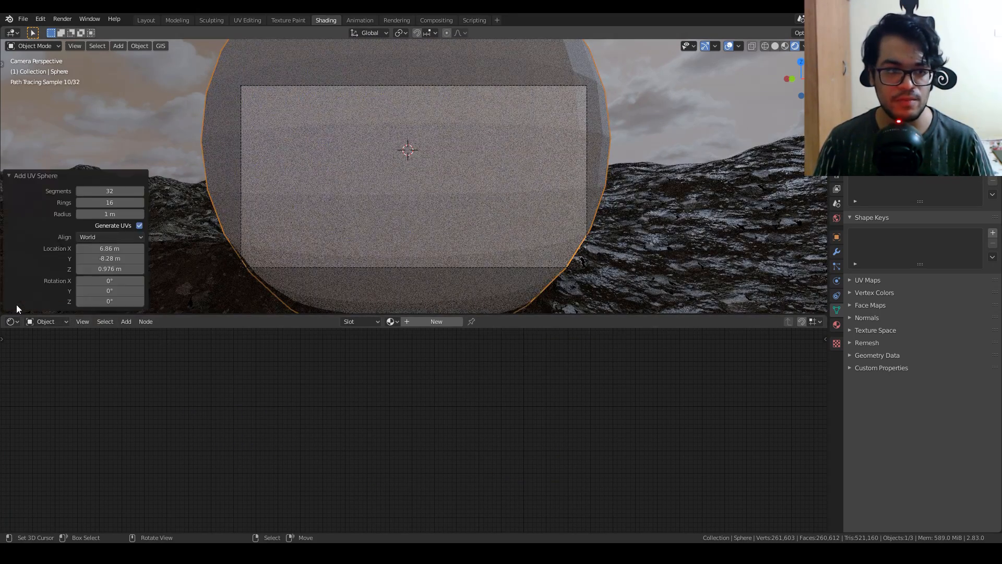
click(94, 190)
text(64)
click(110, 201)
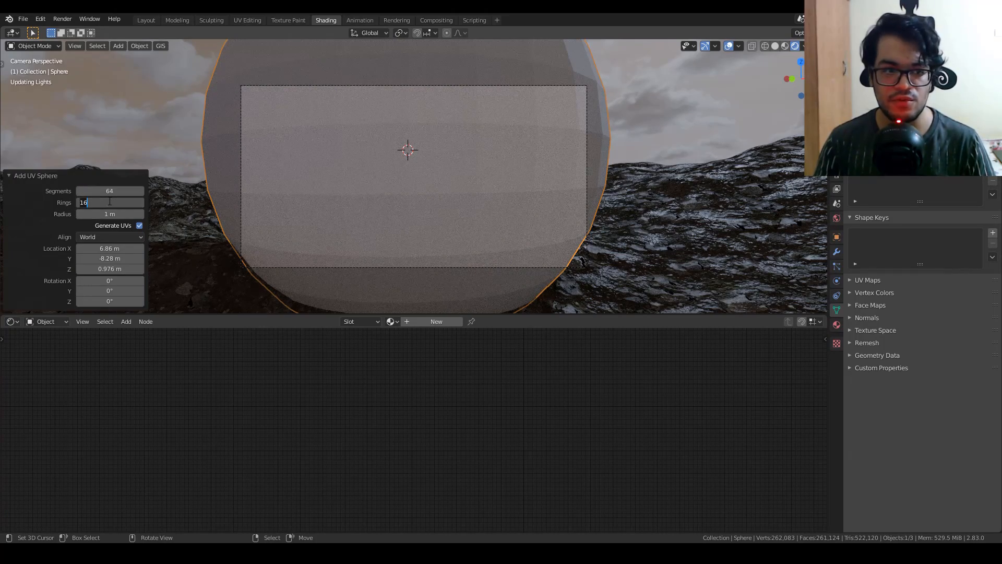
text(32)
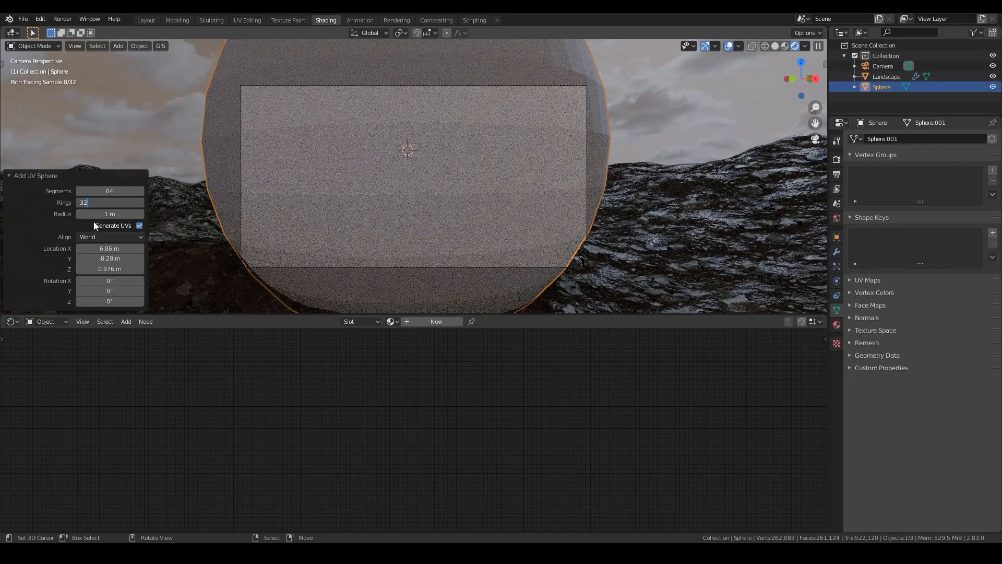
key(Return)
Step: Enlarge the sphere and move it away from the camera to behind the terrain's far side
key(s)
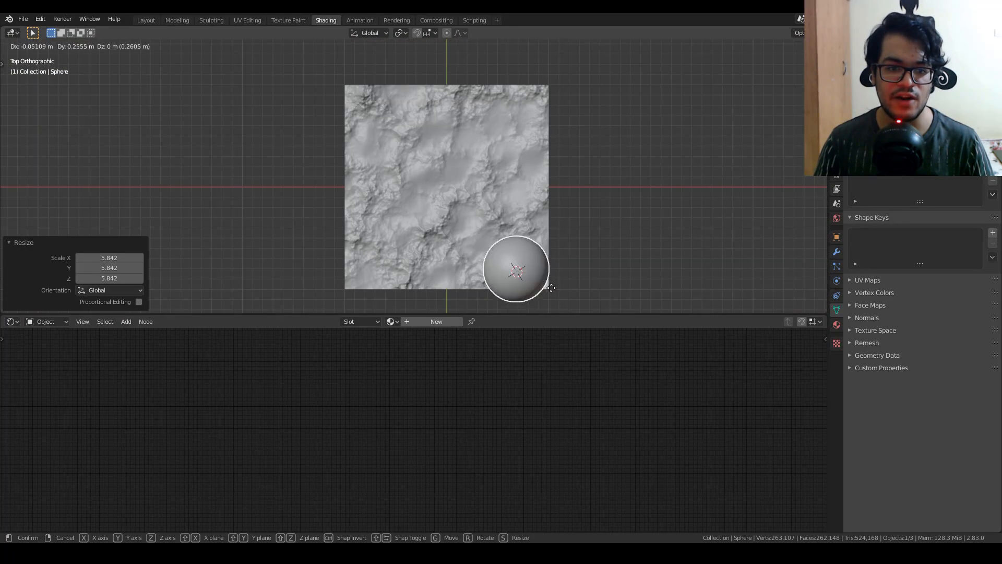
key(g)
click(439, 143)
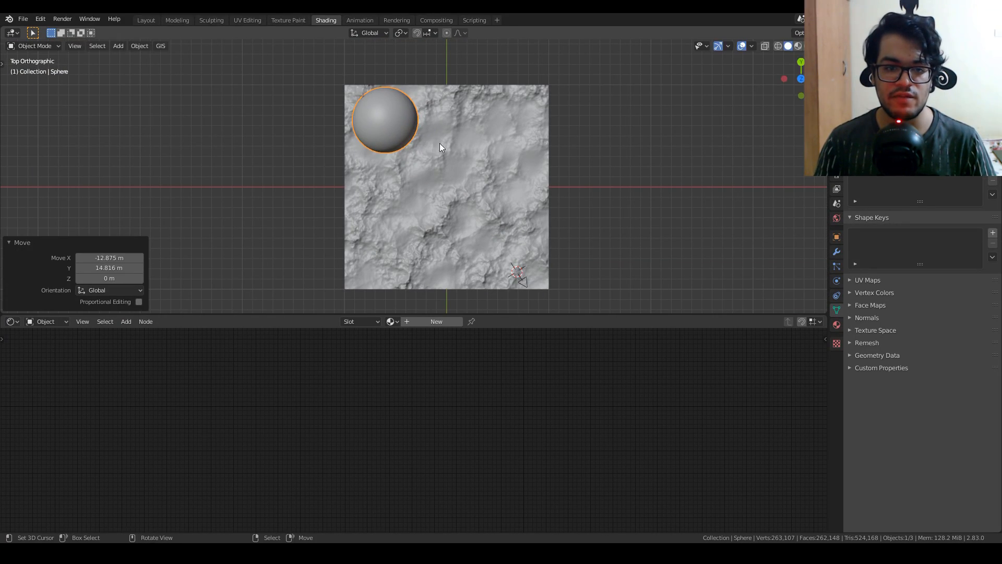
key(s)
click(608, 94)
middle_drag(608, 94, 661, 203)
key(g)
click(688, 174)
Step: Adjust the sphere's position and size in the camera view so it rises behind the mountain peaks, then deselect it
key(KP_0)
key(g)
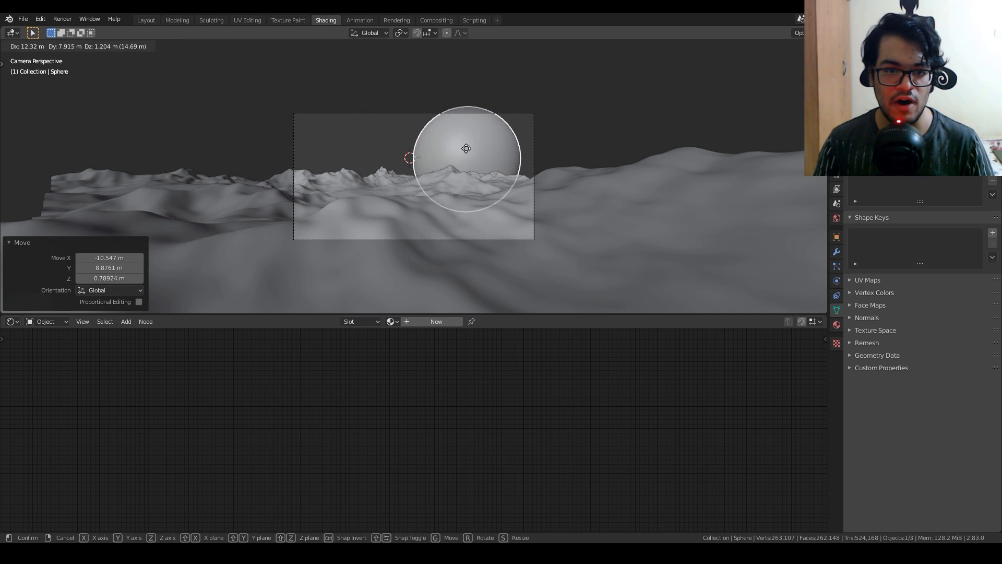
click(553, 180)
key(s)
click(561, 183)
key(g)
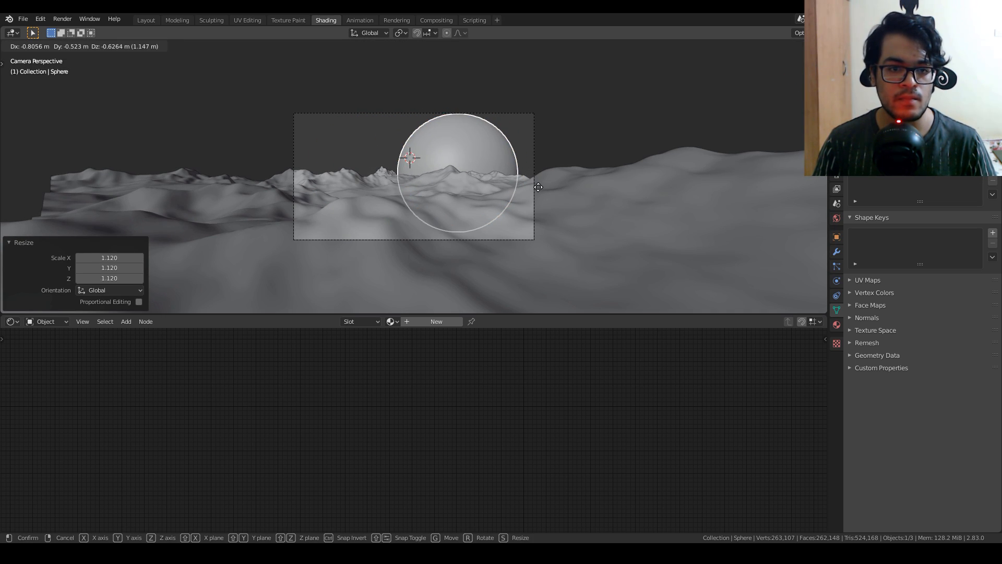
click(576, 216)
key(s)
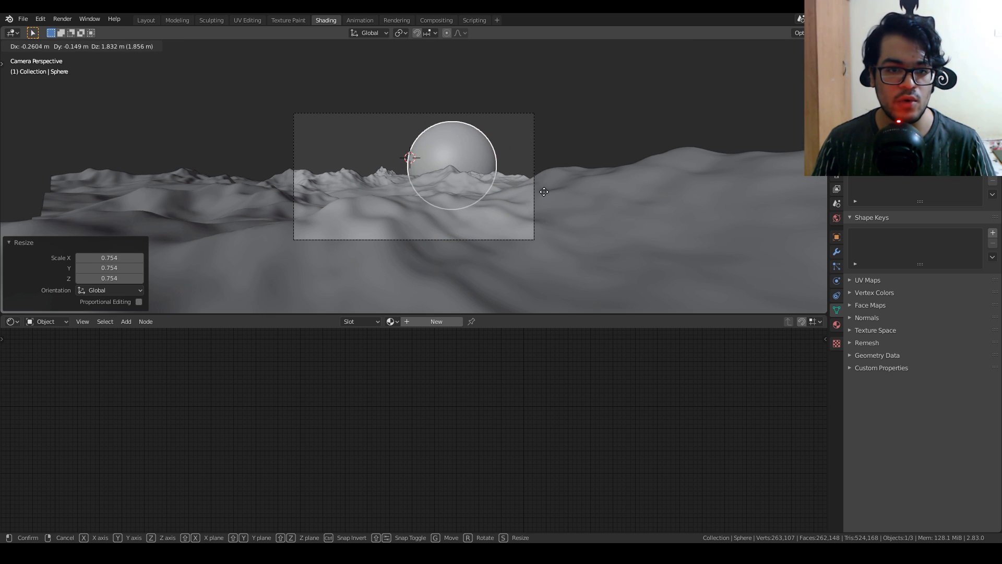
click(559, 201)
key(g)
click(524, 204)
key(alt+a)
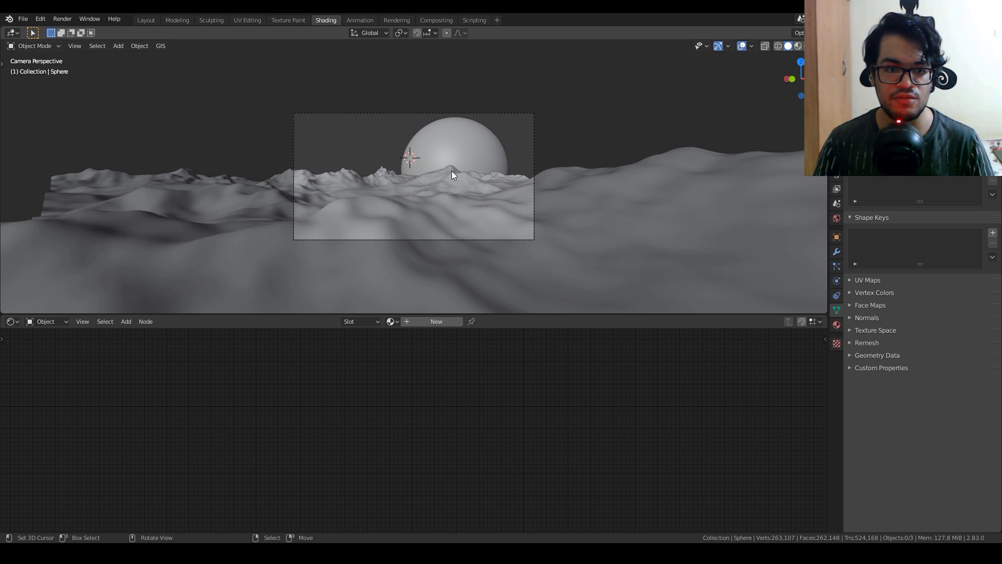
scroll(452, 173, up, 1)
shift+middle_drag(453, 190, 441, 201)
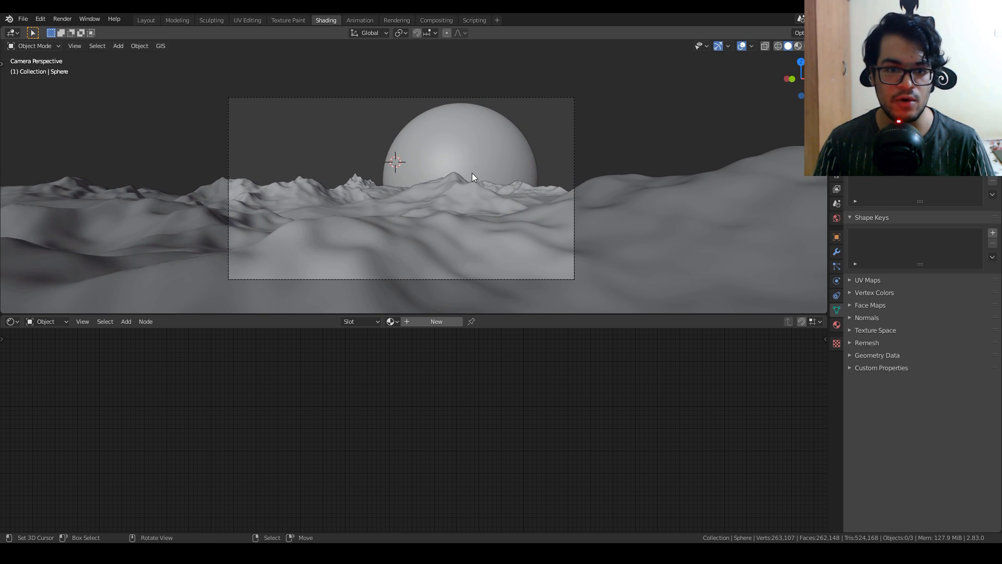
key(shift+z)
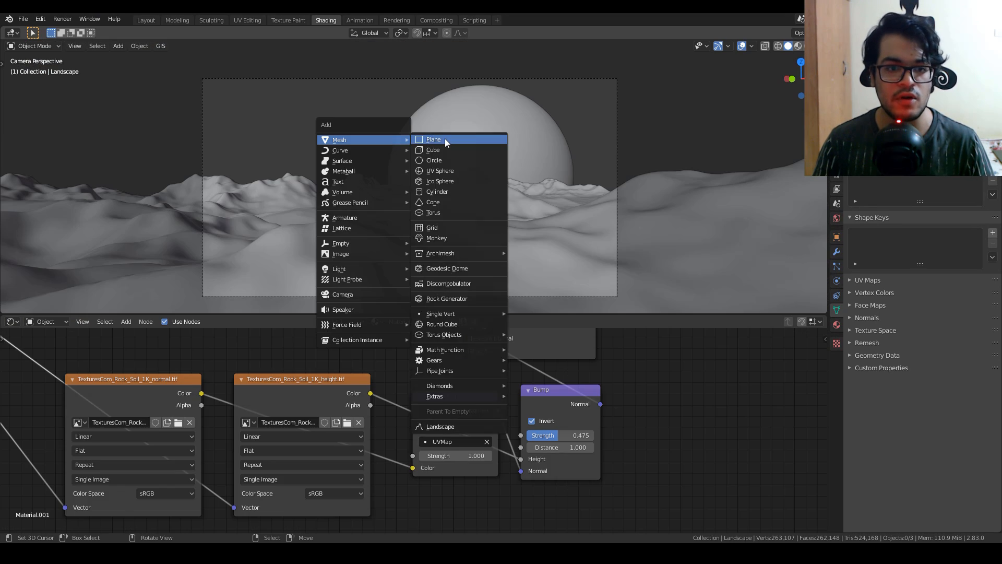
Step: Add a cube and scale it up in the top view well beyond the terrain's size
click(447, 140)
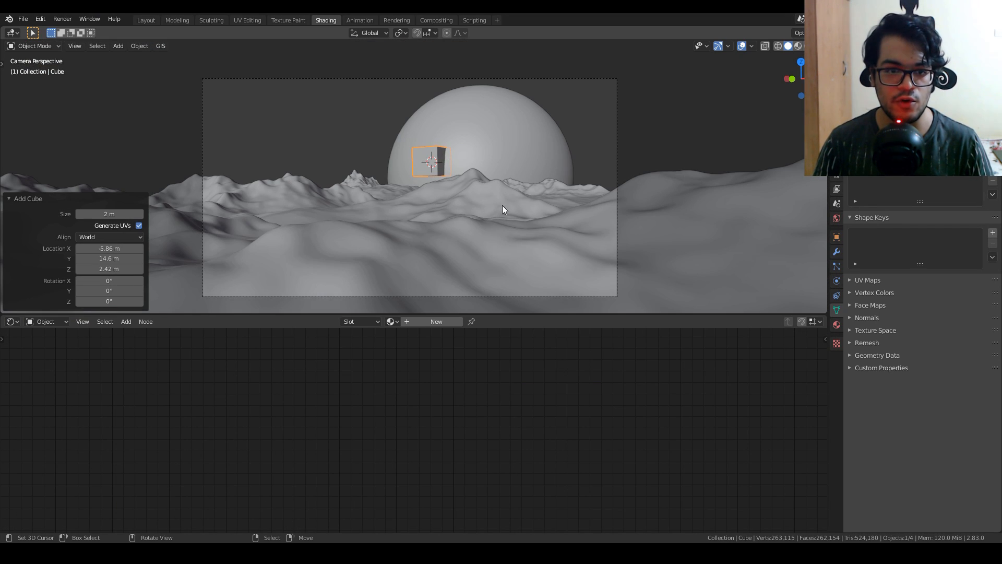
key(KP_7)
scroll(459, 209, up, 3)
key(s)
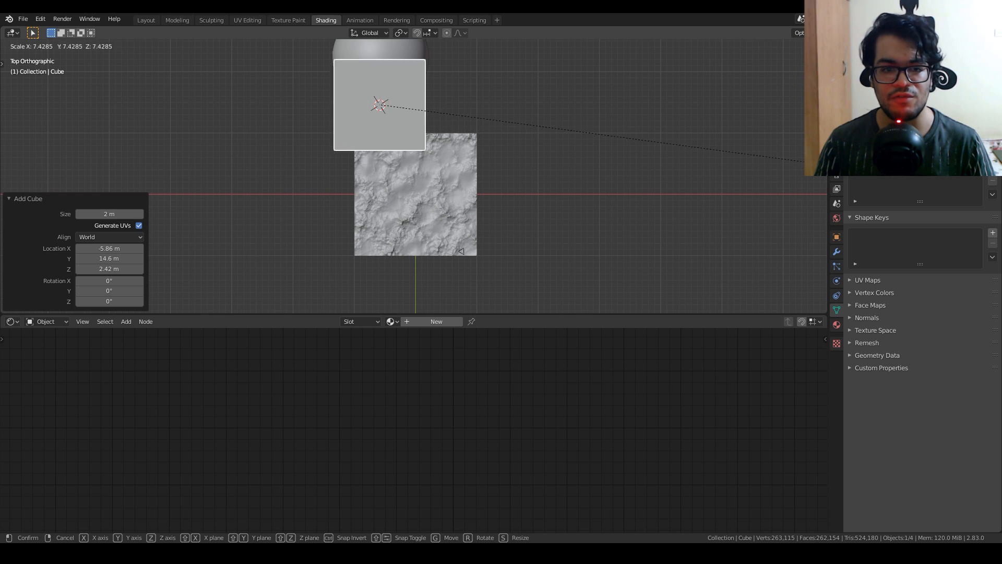
click(471, 197)
key(s)
click(568, 260)
Step: Fit the cube in wireframe display so that it encloses both the terrain and the sphere
key(shift+z)
mouse_move(568, 260)
middle_down()
mouse_move(437, 202)
mouse_move(487, 202)
mouse_move(469, 74)
middle_up()
key(g)
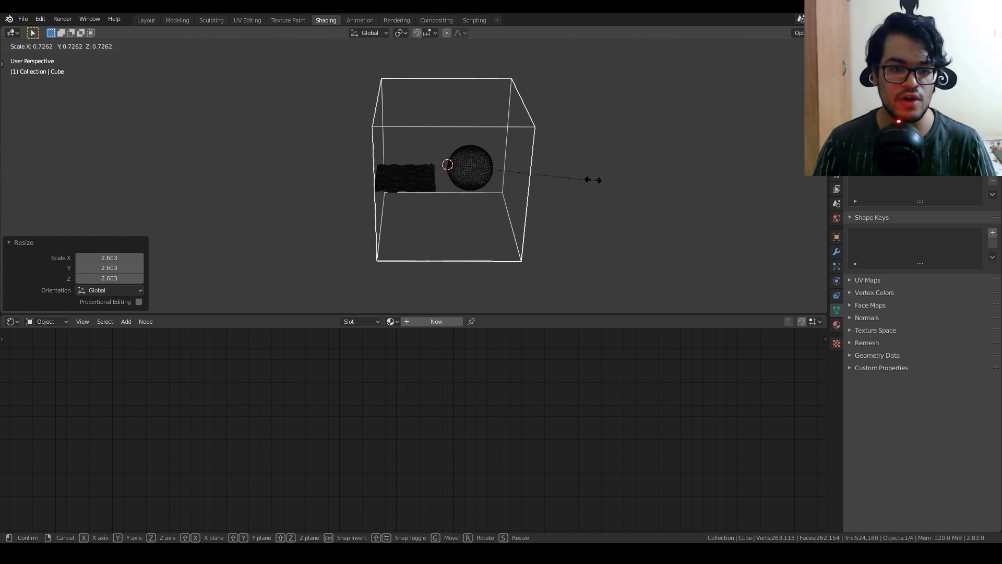
click(590, 190)
middle_drag(590, 190, 447, 164)
key(g)
click(546, 219)
key(KP_7)
key(g)
click(495, 214)
scroll(528, 193, up, 3)
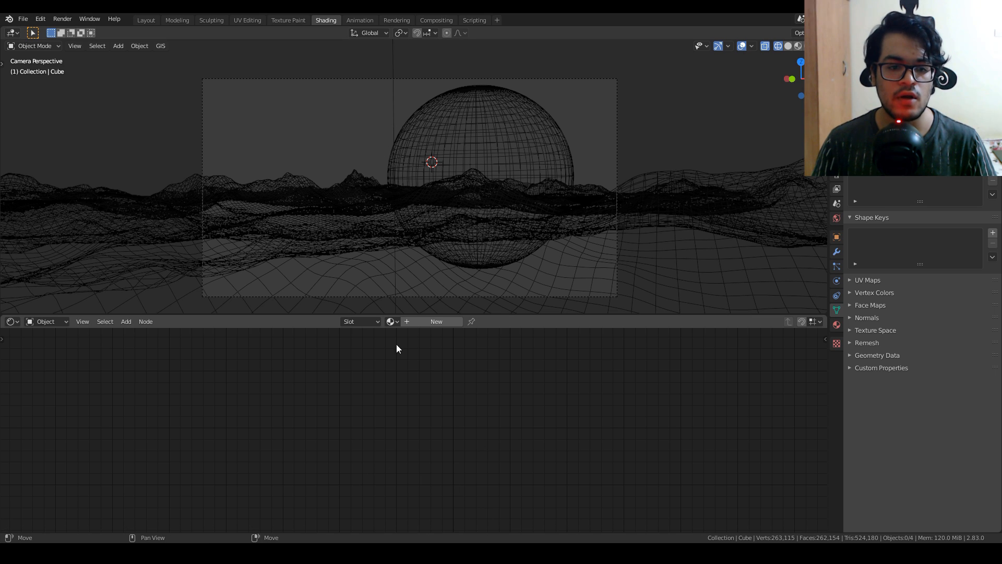
Step: Create a material named vol on the cube and delete its Principled BSDF node
click(421, 322)
click(400, 368)
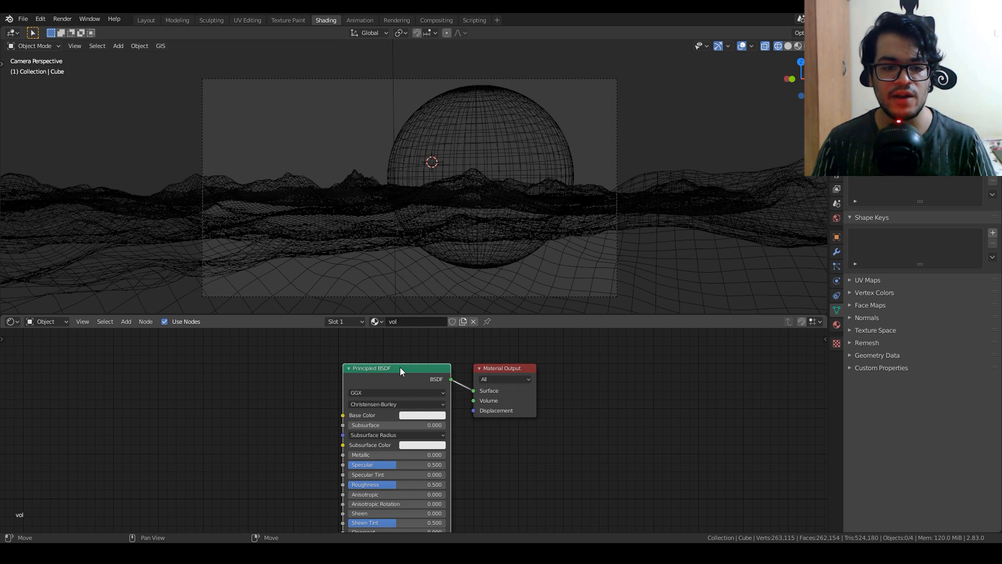
key(x)
Step: Add a Principled Volume node, connect it to the Material Output's Volume input and switch the viewport to rendered display
key(shift+a)
click(313, 374)
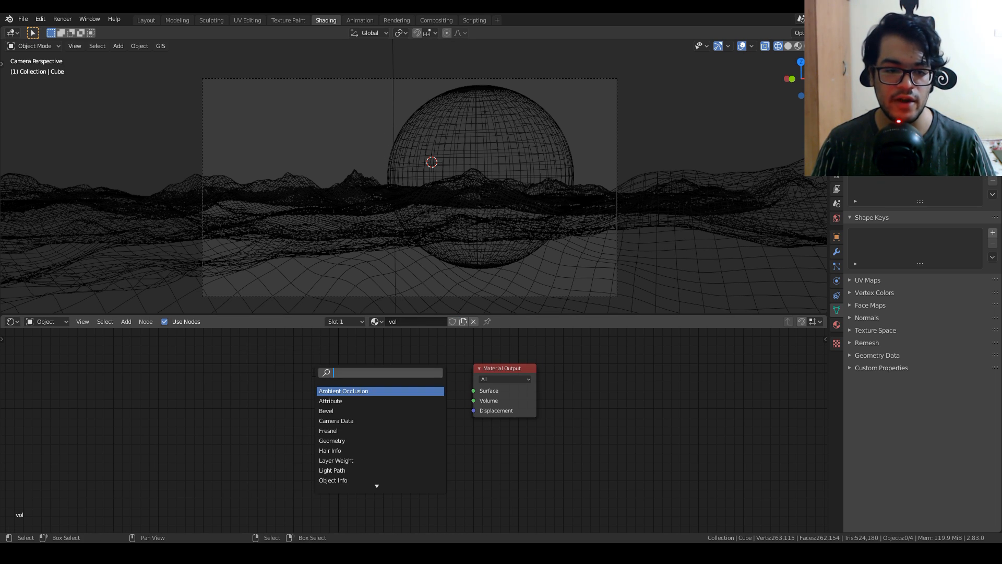
text(vol)
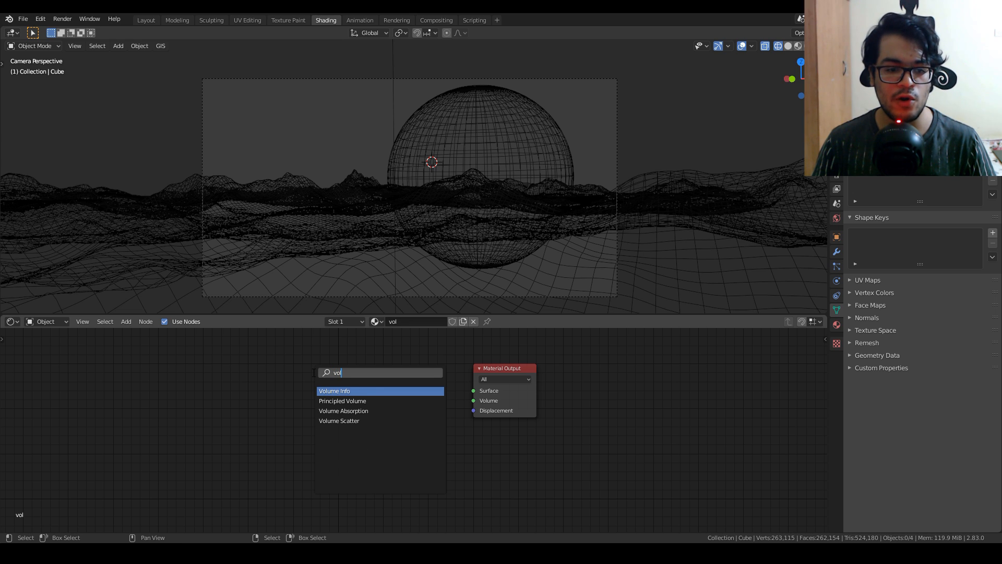
click(339, 401)
click(338, 398)
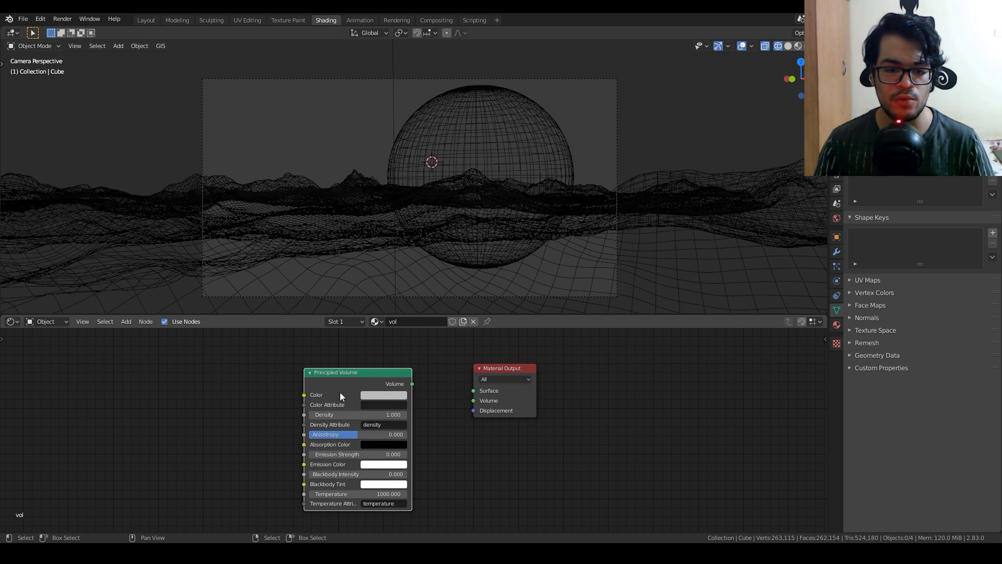
drag(412, 384, 475, 405)
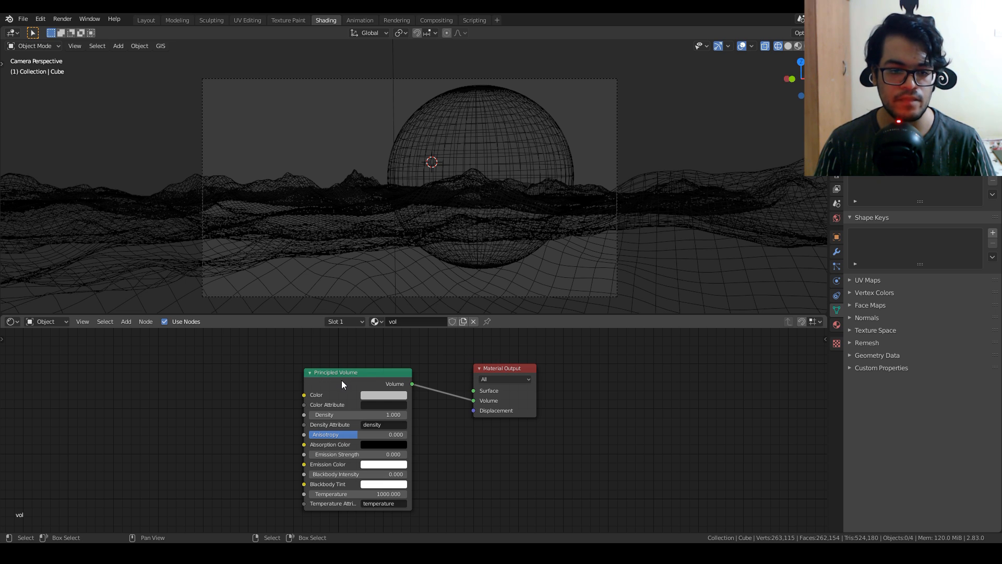
middle_drag(194, 389, 269, 387)
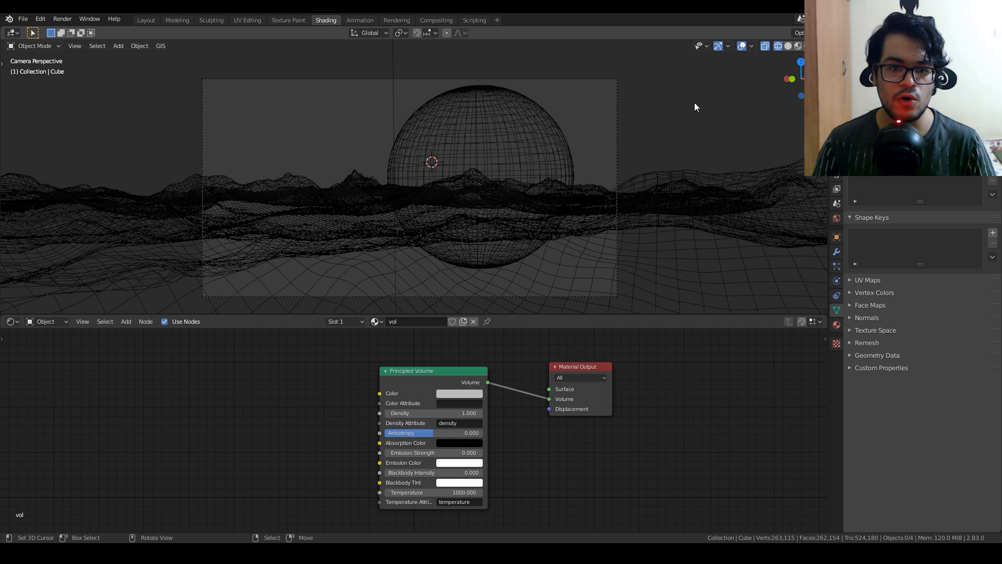
key(shift+z)
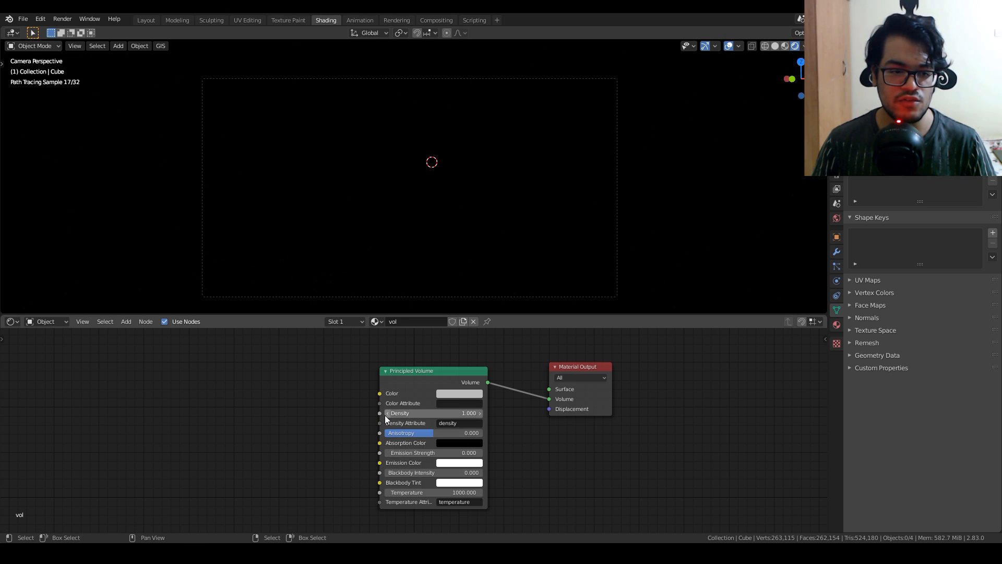
Step: Add a Transparent BSDF node to the vol material beside the Principled Volume
key(shift+a)
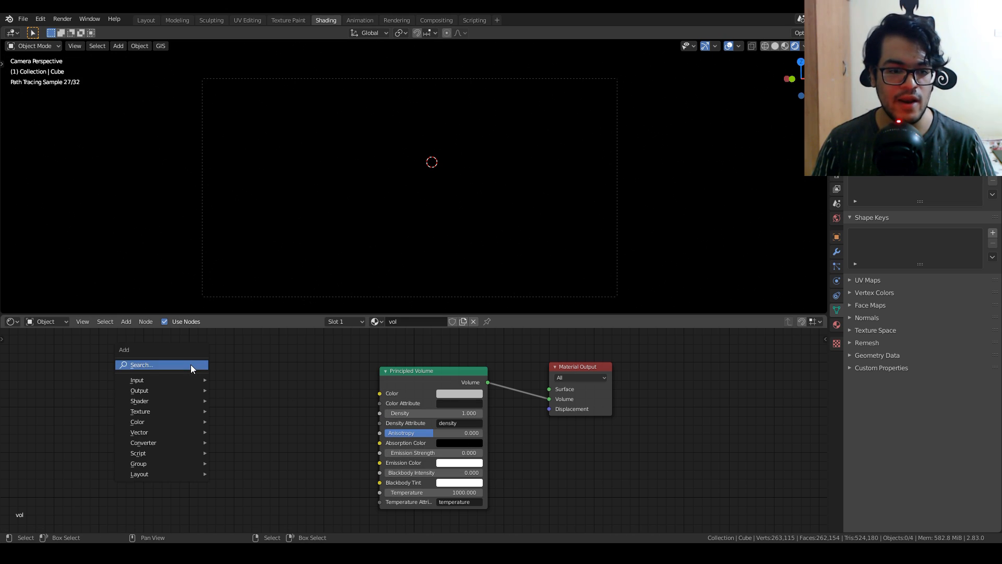
click(190, 364)
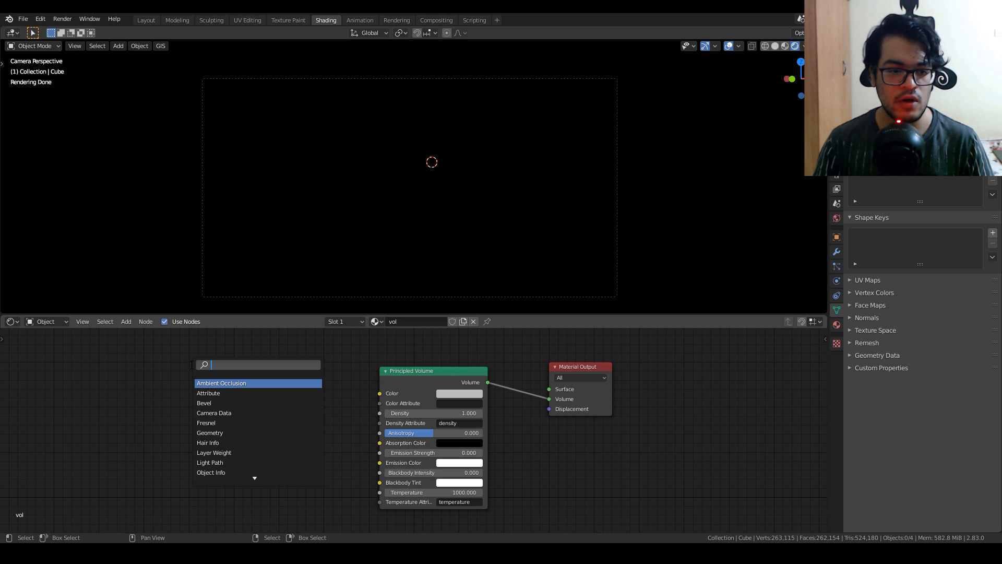
text(tra)
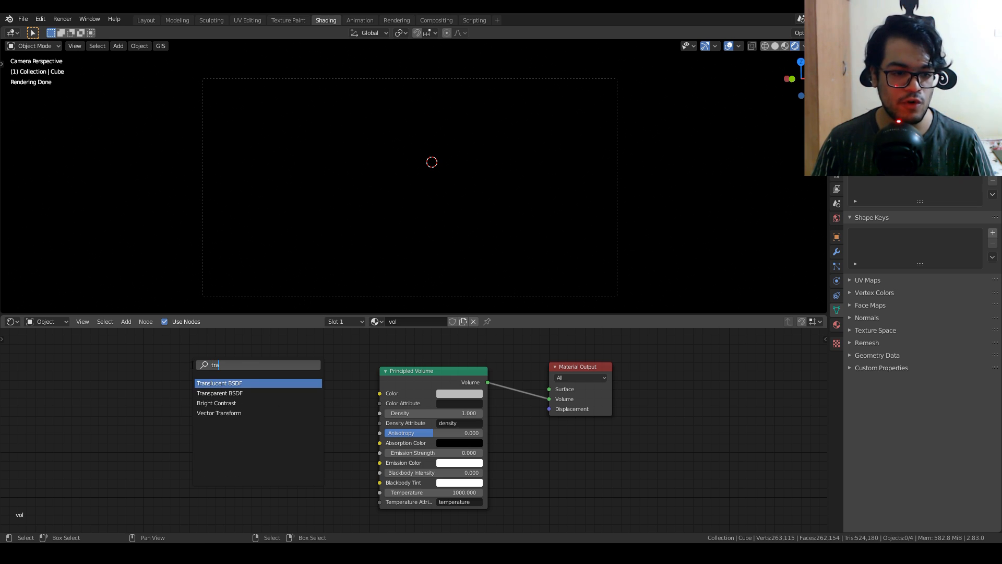
click(242, 392)
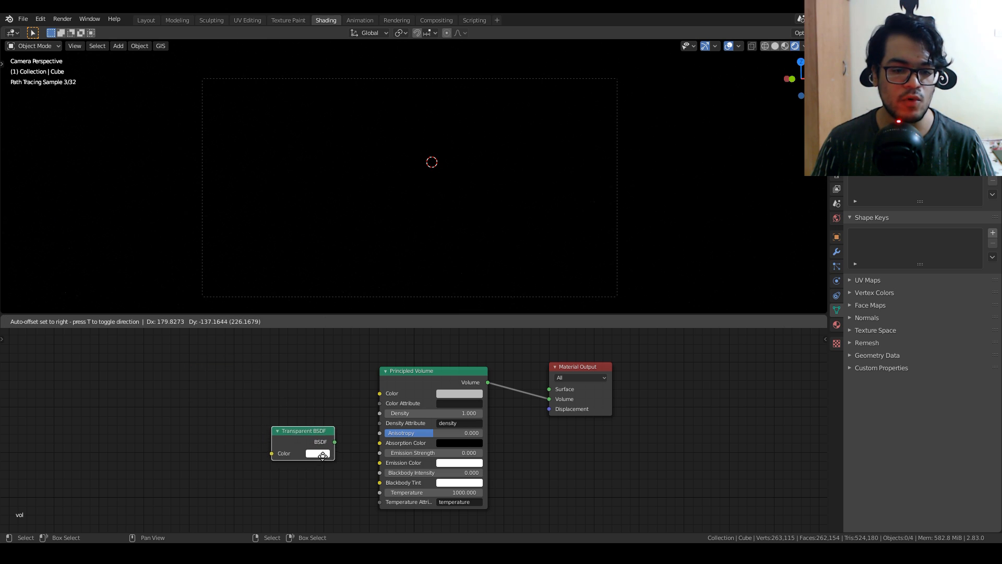
Step: Insert a Mix Shader between the Principled Volume and the Material Output, with the Transparent BSDF in its second shader input
key(shift+a)
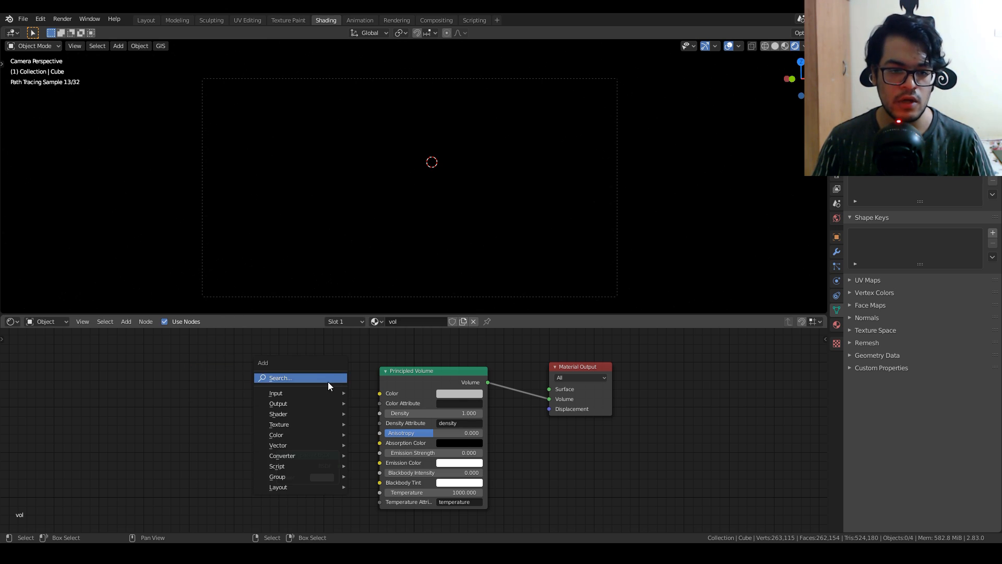
click(328, 381)
text(mix)
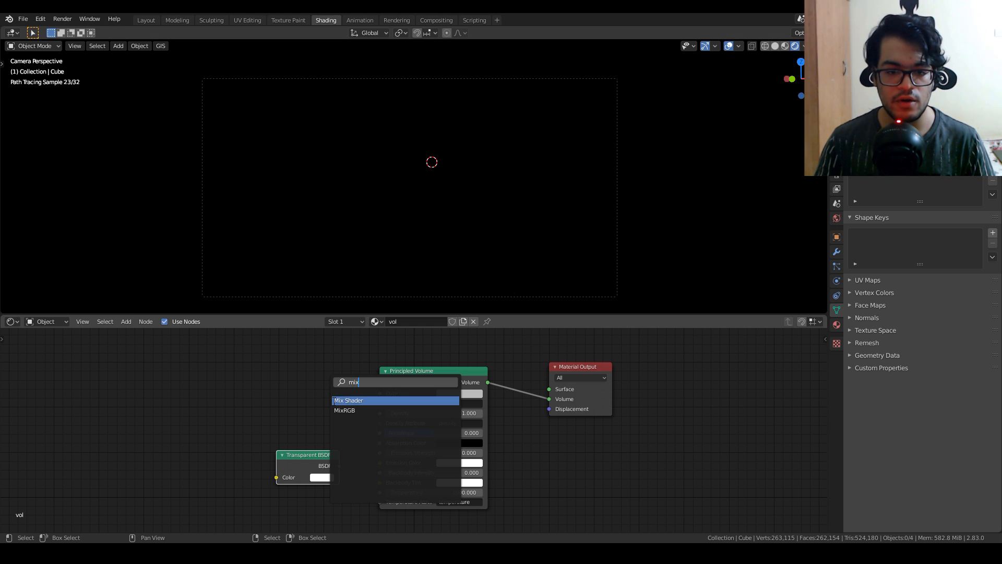
key(Return)
click(533, 395)
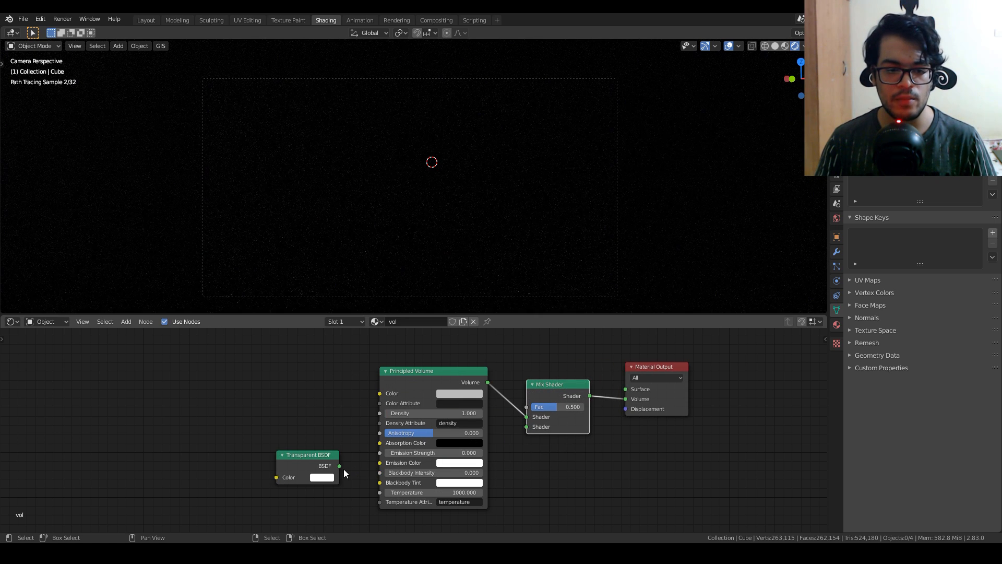
drag(340, 466, 526, 426)
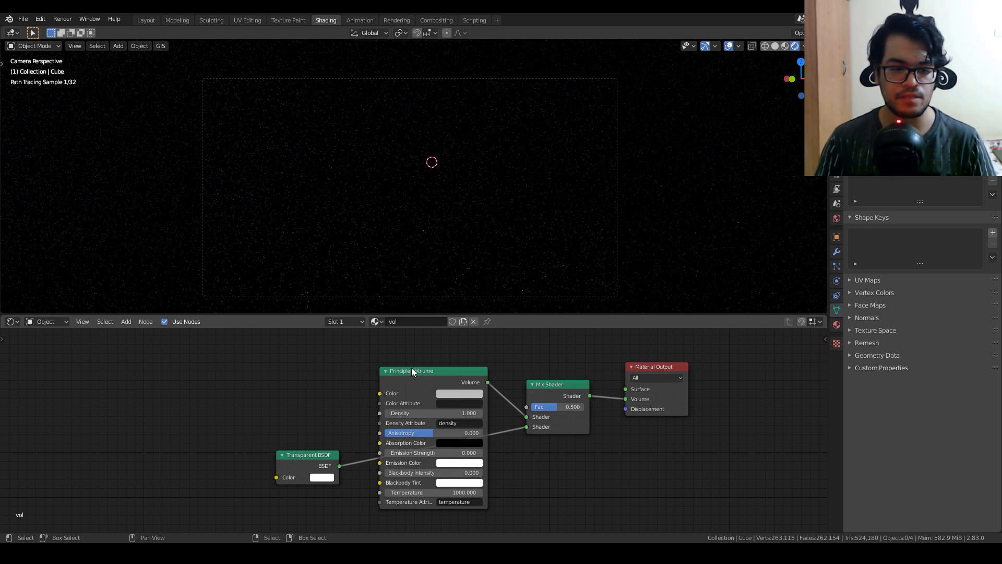
Step: Rearrange the Principled Volume and Transparent BSDF nodes so they sit clear of each other before the Mix Shader
drag(412, 368, 293, 512)
scroll(402, 443, down, 2)
middle_drag(407, 441, 429, 452)
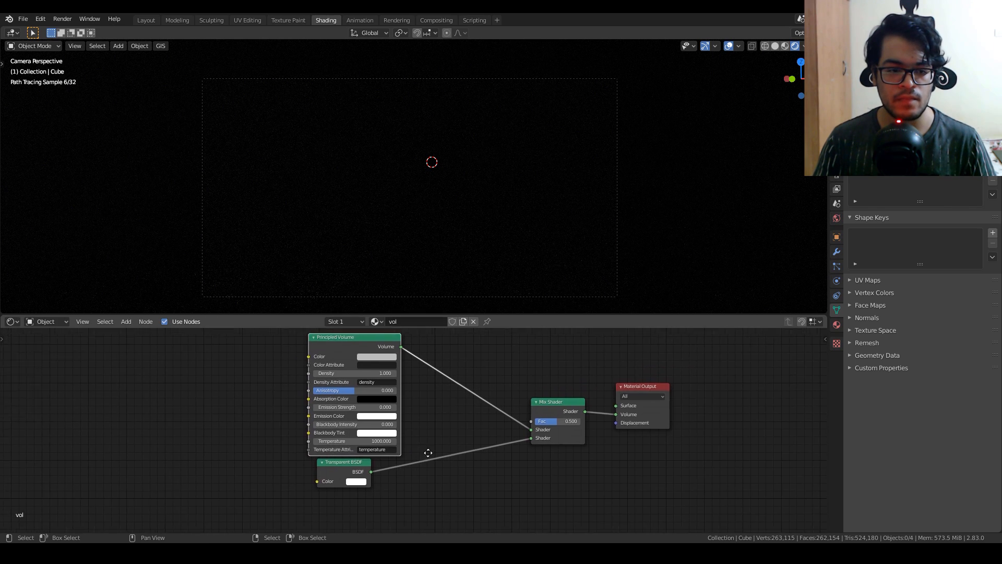
middle_drag(429, 452, 467, 478)
Step: Add a Gradient Texture node in the free space before the Principled Volume
key(shift+a)
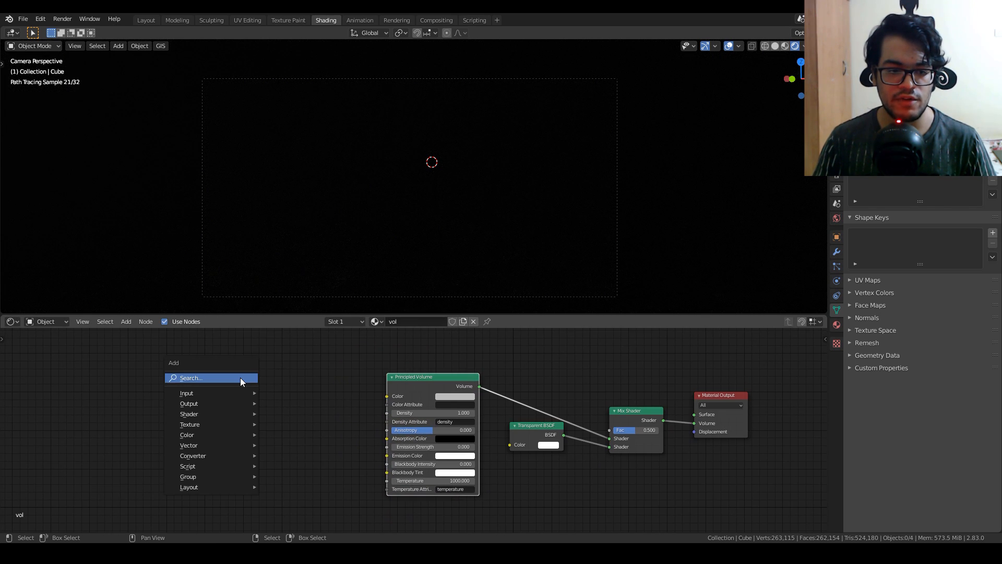
click(241, 378)
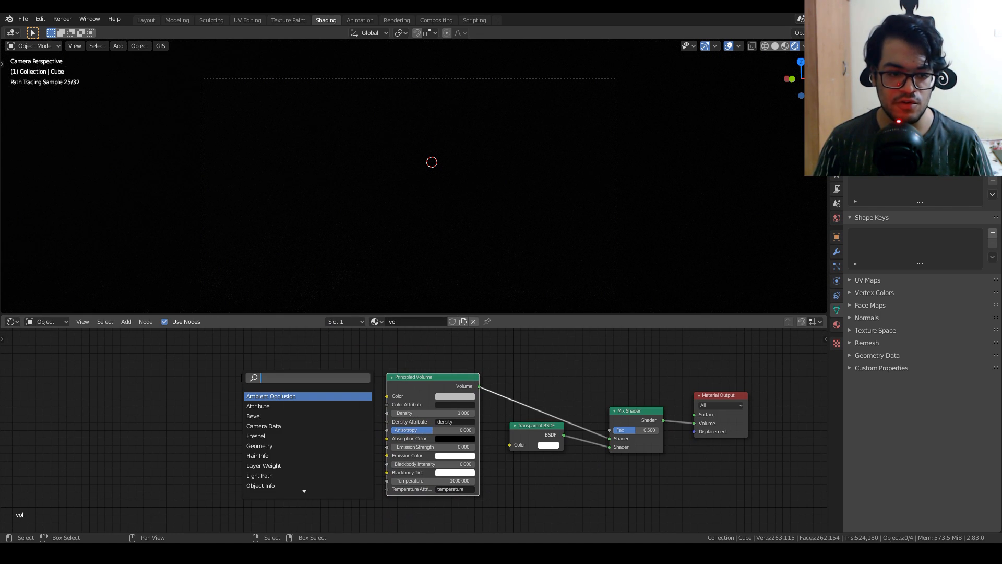
text(grad)
key(Return)
click(201, 438)
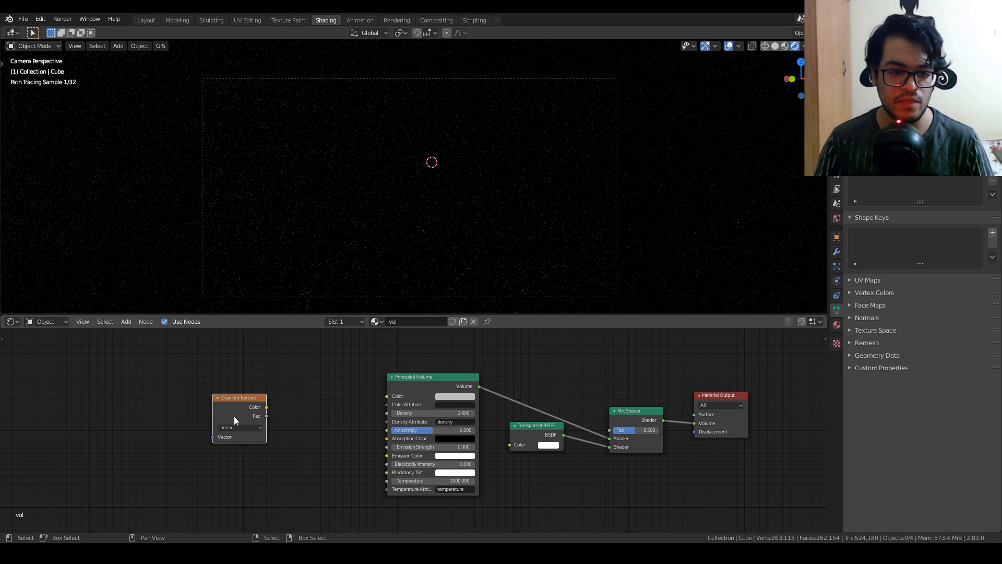
Step: Add a ColorRamp fed by the Gradient Texture's color and connect its color output to the Mix Shader's factor
key(shift+a)
click(261, 378)
text(c)
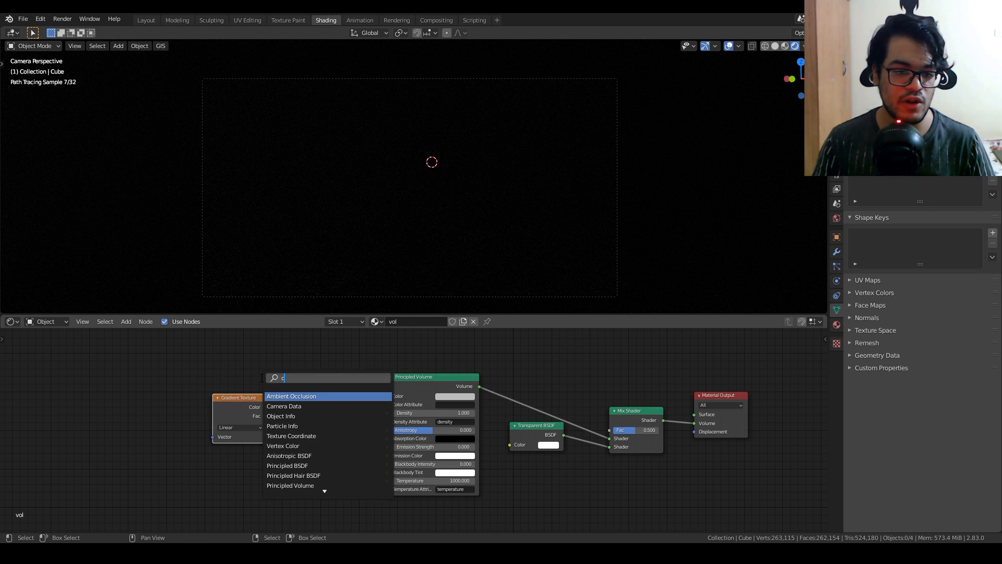
text(olor)
key(Return)
click(274, 409)
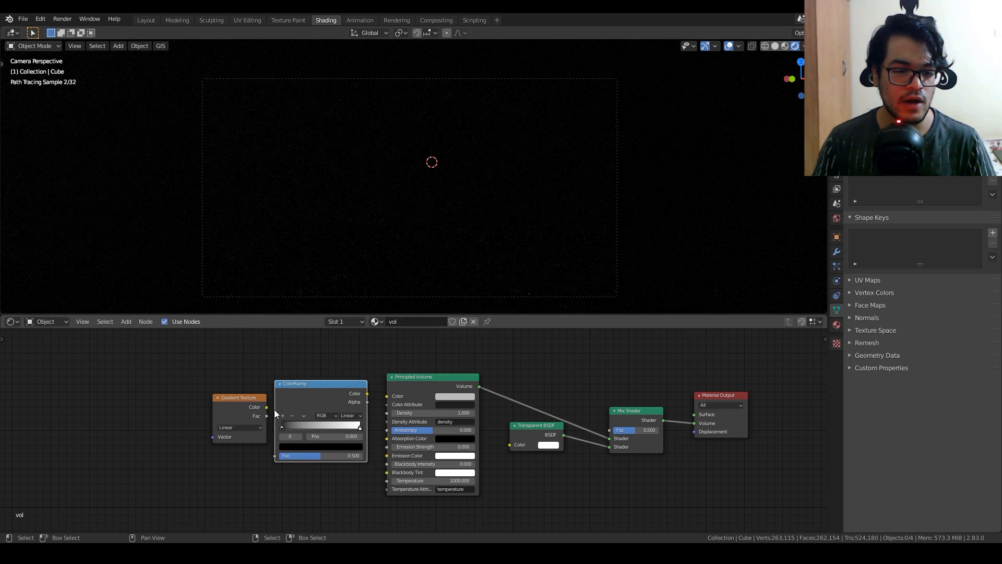
drag(265, 407, 276, 453)
drag(367, 393, 607, 430)
Step: Add Texture Coordinate and Mapping nodes to the Gradient Texture and feed the mapping from the Object coordinates
middle_drag(202, 415, 341, 392)
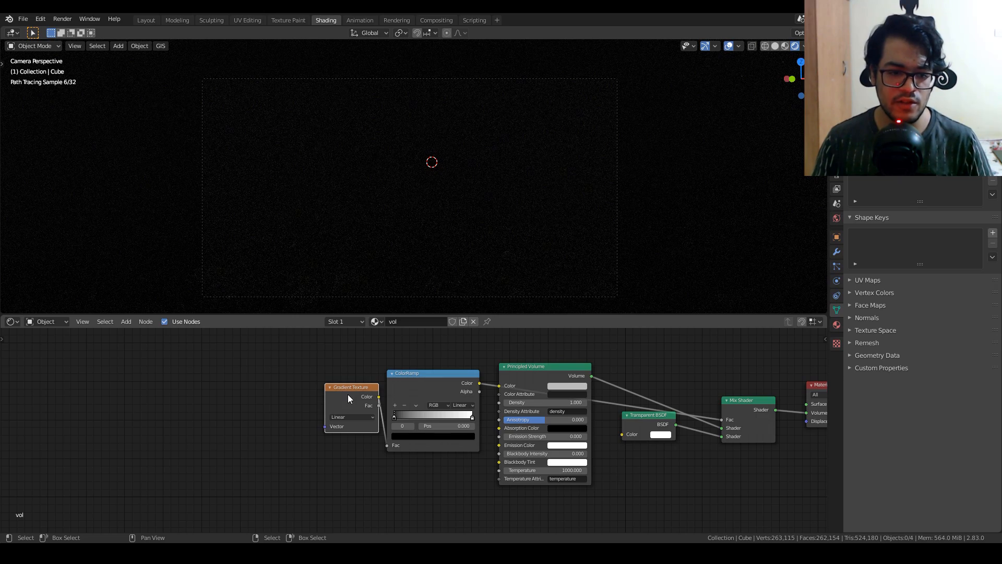
key(ctrl+t)
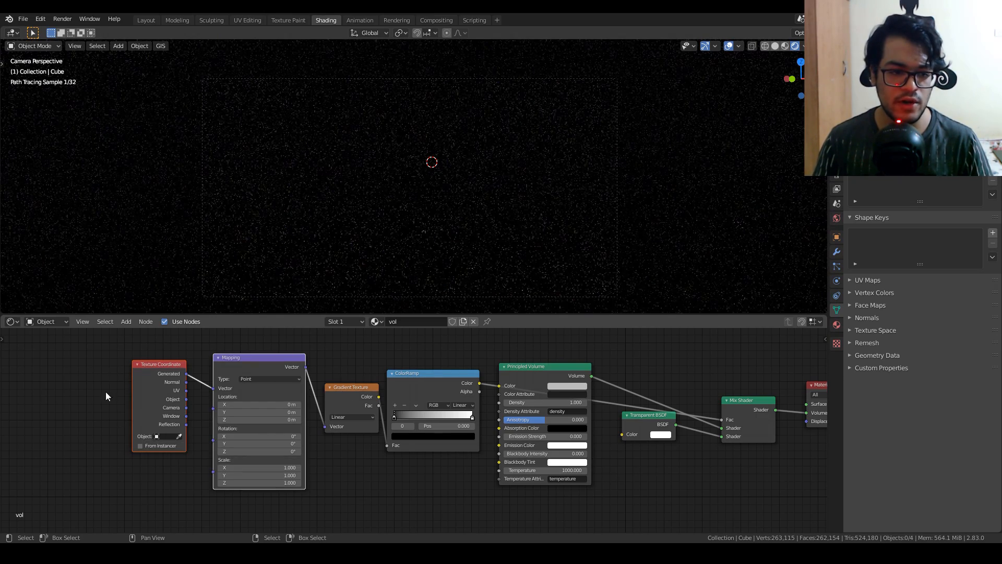
scroll(107, 417, up, 3)
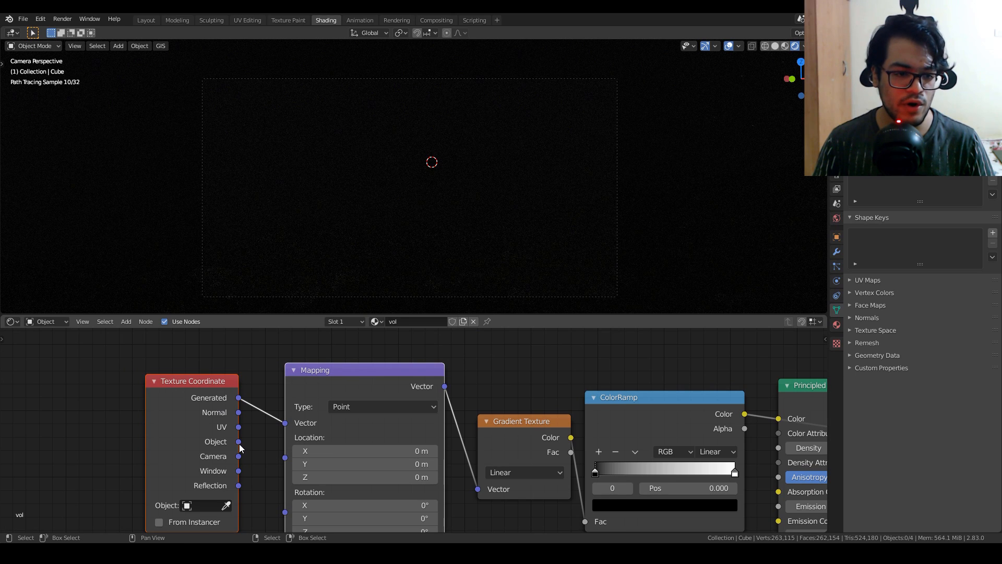
drag(238, 441, 285, 423)
Step: Set the Gradient Texture's type to Quadratic sphere
scroll(286, 424, down, 1)
scroll(286, 424, down, 4)
middle_drag(563, 359, 428, 329)
scroll(305, 424, up, 4)
click(319, 417)
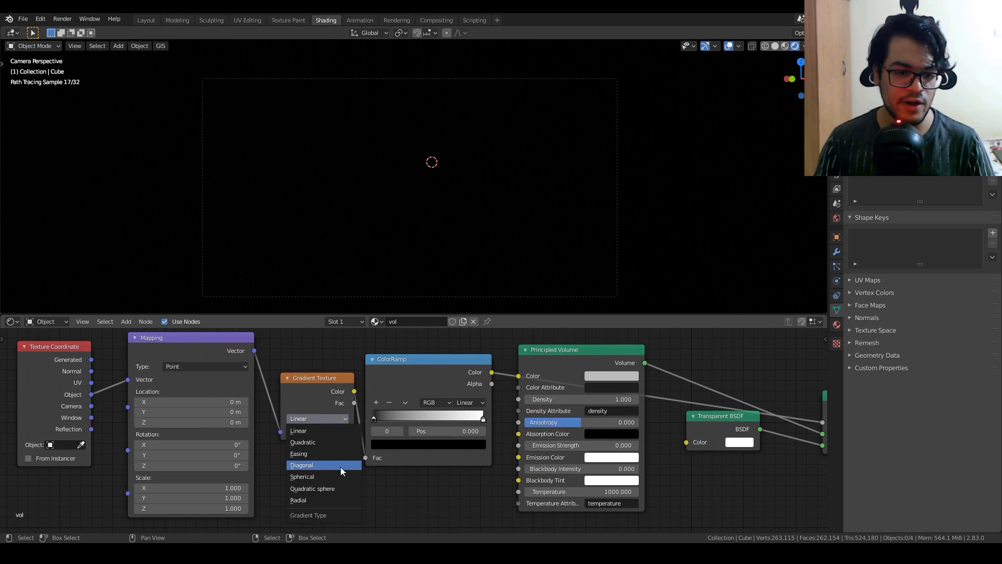
click(337, 489)
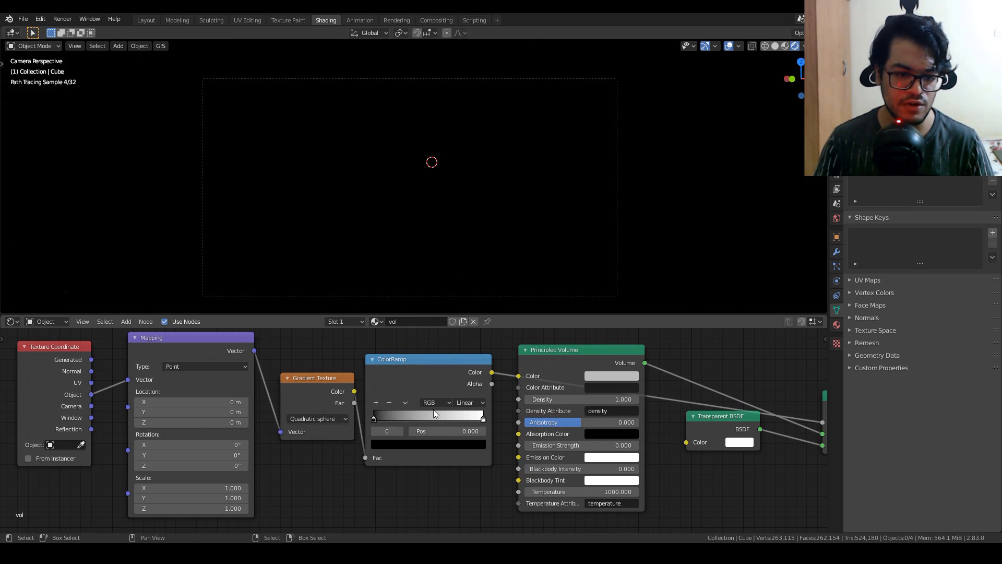
Step: Adjust the ColorRamp to run from white at its start to black at position 0.164, checking the cube from outside
drag(372, 416, 419, 417)
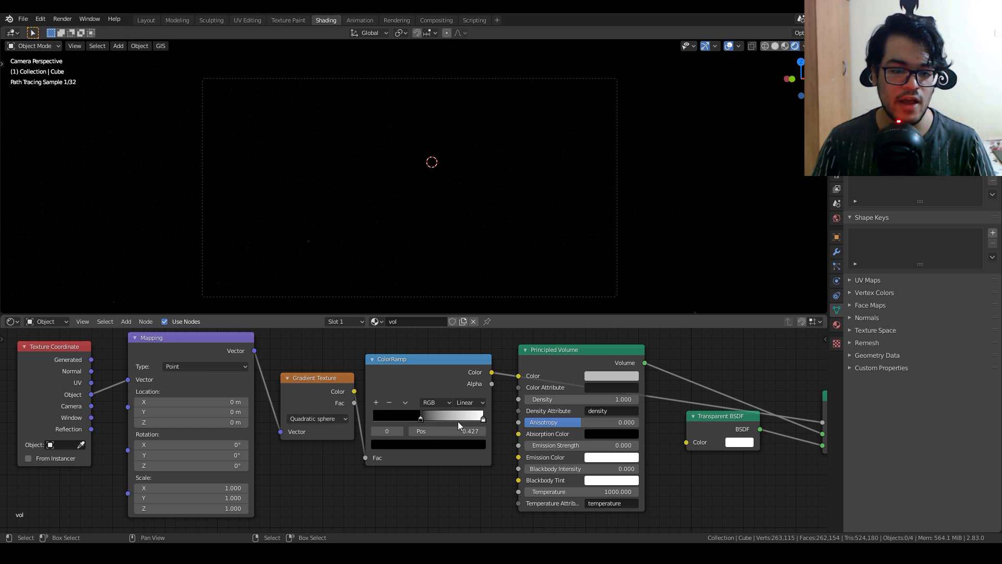
drag(482, 419, 418, 417)
mouse_move(462, 211)
middle_down()
mouse_move(437, 210)
mouse_move(460, 225)
middle_up()
scroll(438, 211, down, 8)
scroll(437, 210, up, 2)
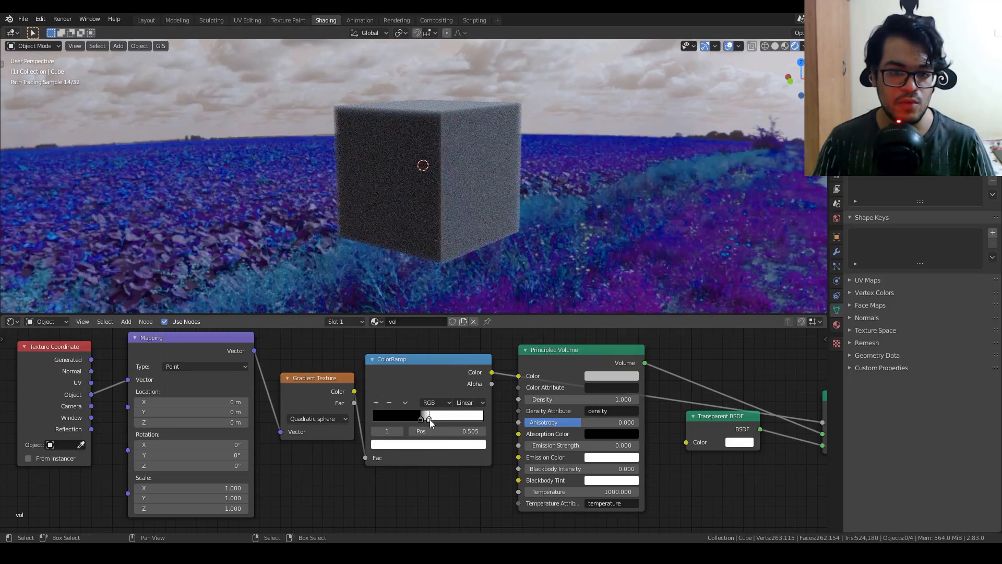
drag(429, 419, 376, 425)
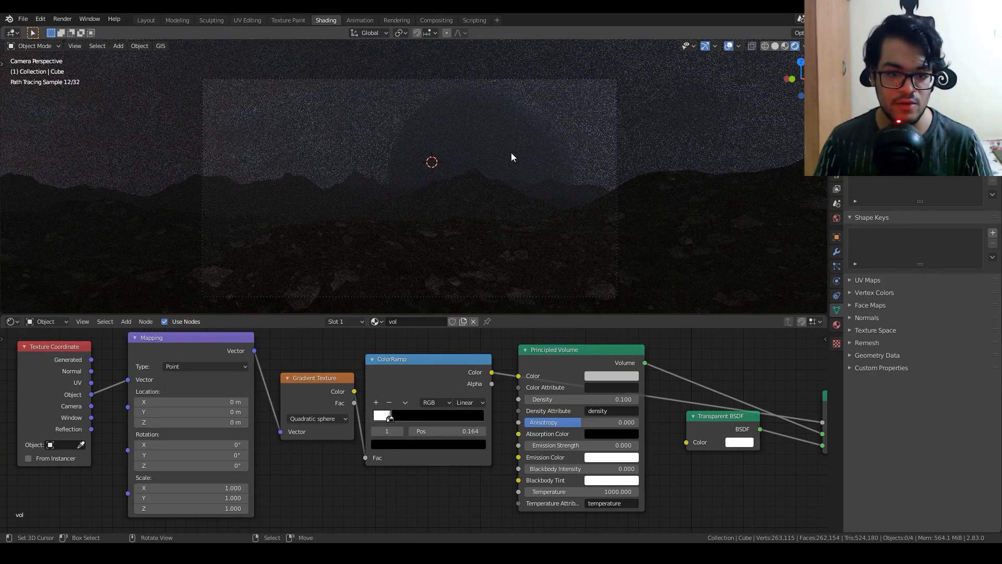
Step: Set the Principled Volume's density to 0.2, its emission strength to 0.1 and its emission color to a pale orange
click(635, 399)
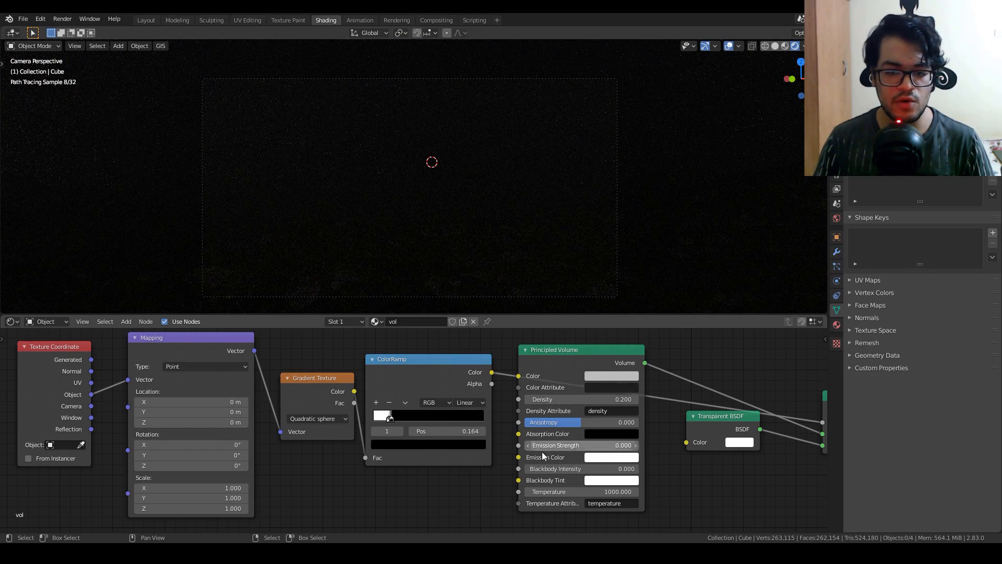
click(634, 445)
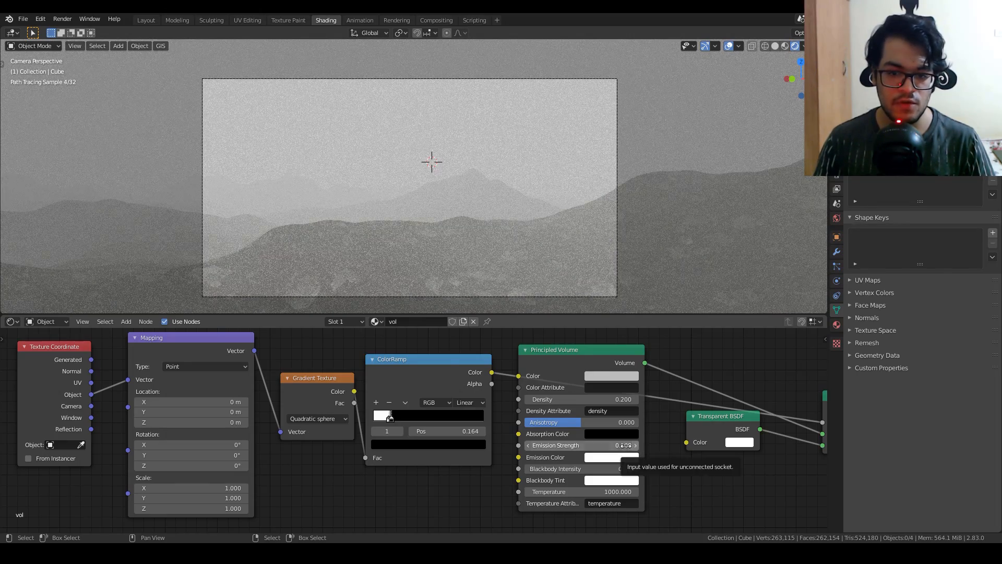
click(617, 457)
mouse_move(618, 354)
mouse_down()
mouse_move(626, 359)
mouse_move(618, 364)
mouse_up()
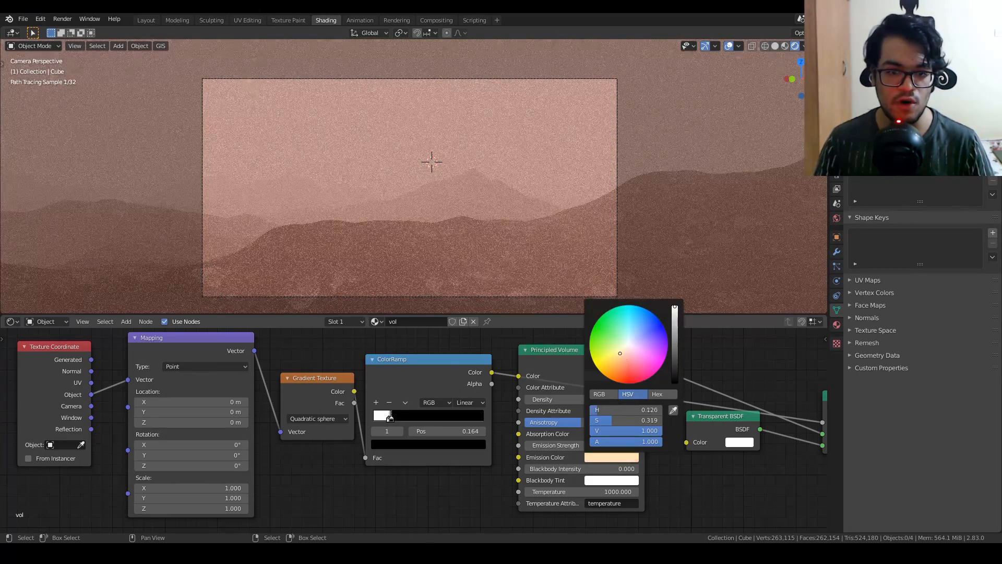